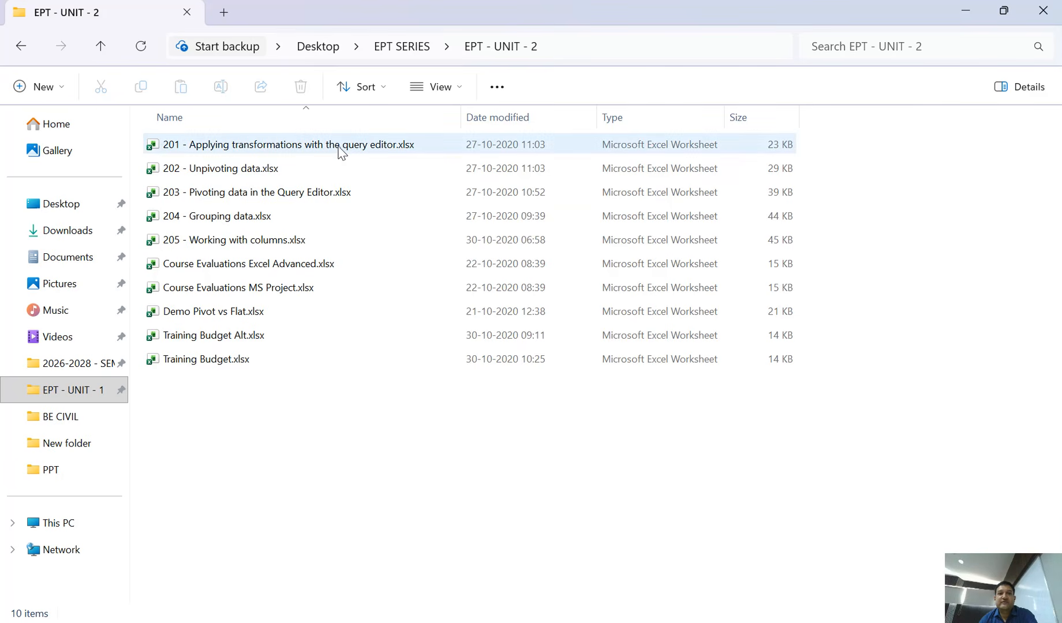
# Open "201 - Applying transformations with the query editor.xlsx" and "Course Evaluations MS Project.xlsx" from the EPT - UNIT - 2 folder.
pyautogui.click(340, 151)
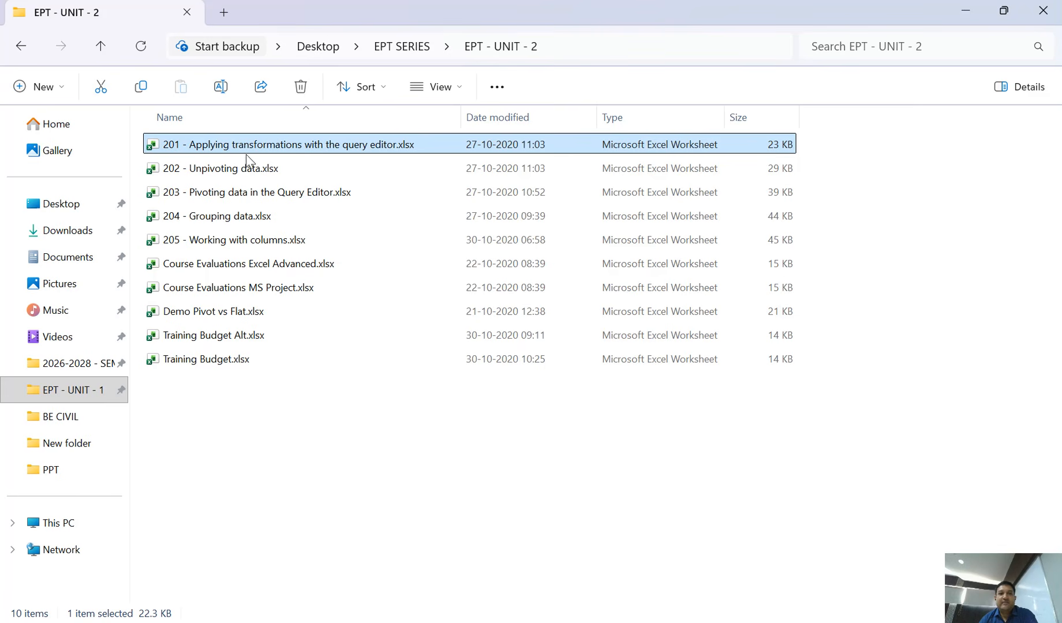
pyautogui.doubleClick(286, 150)
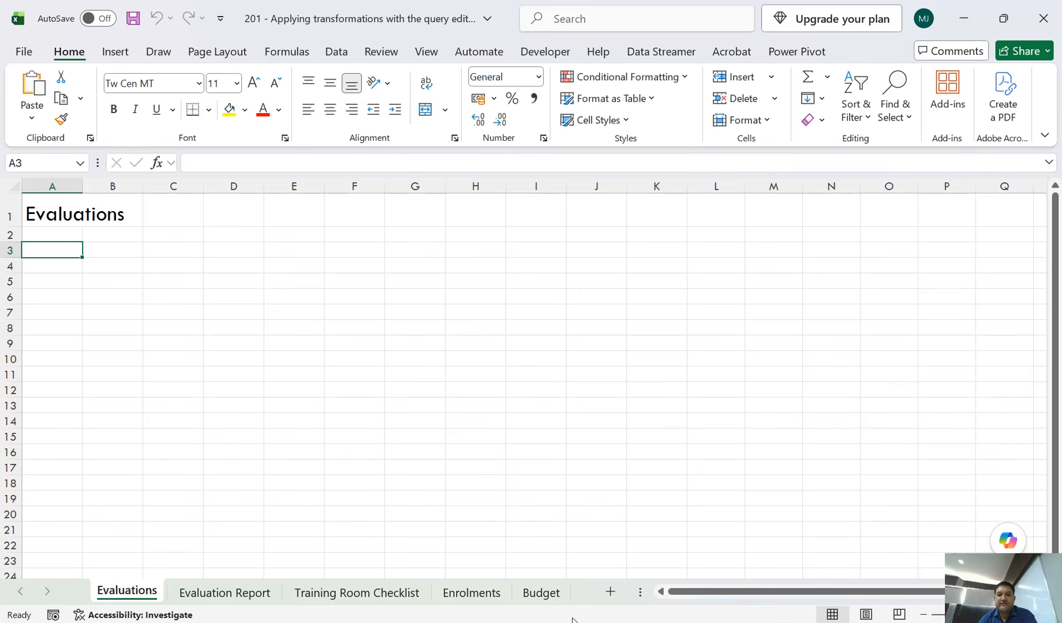
pyautogui.click(510, 571)
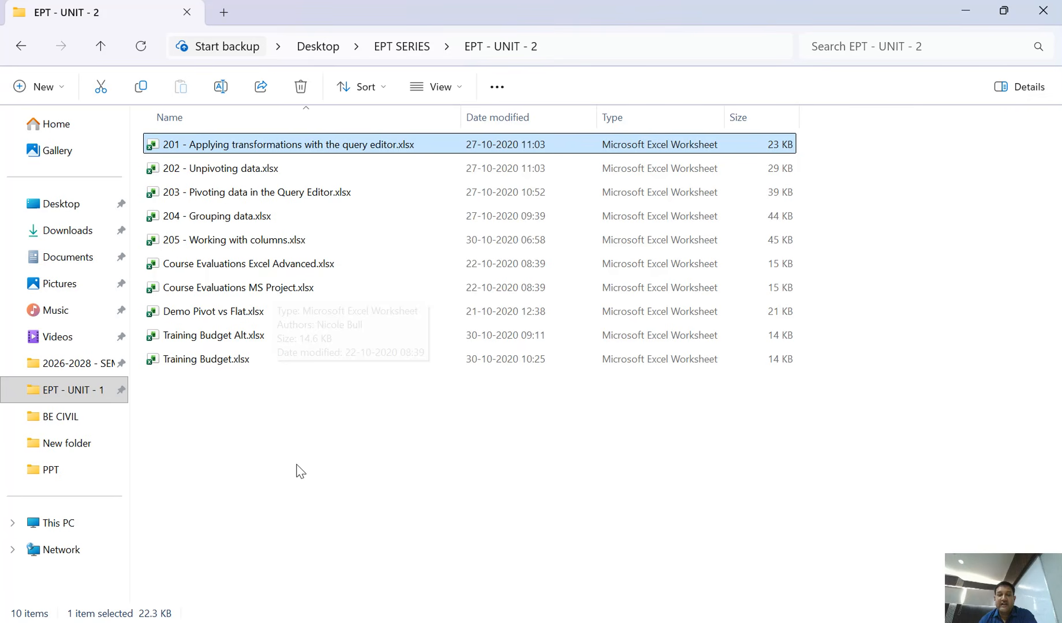
pyautogui.click(283, 291)
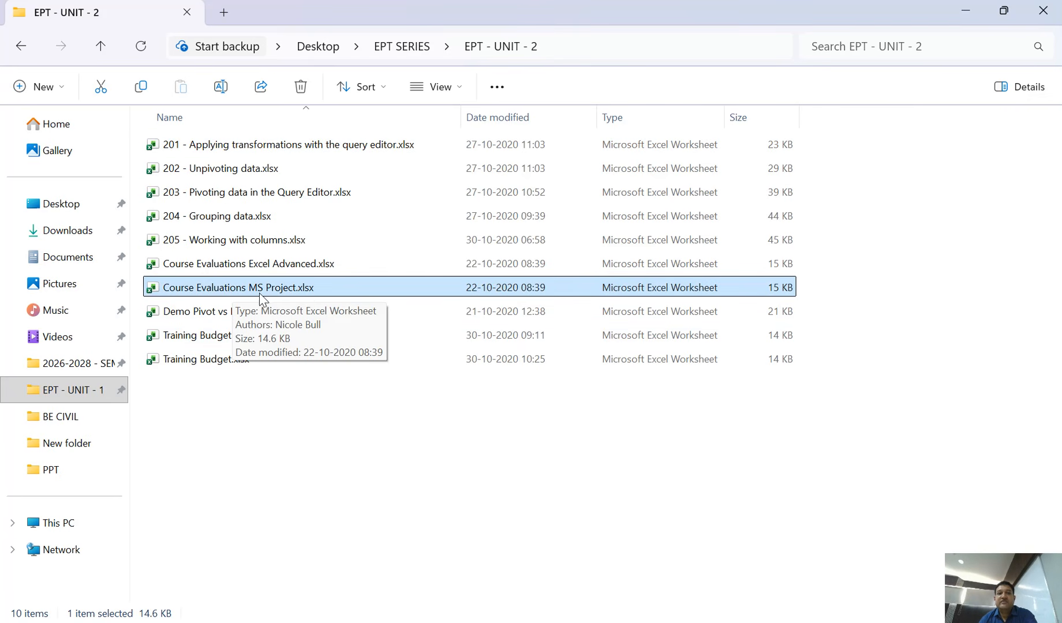
pyautogui.doubleClick(297, 289)
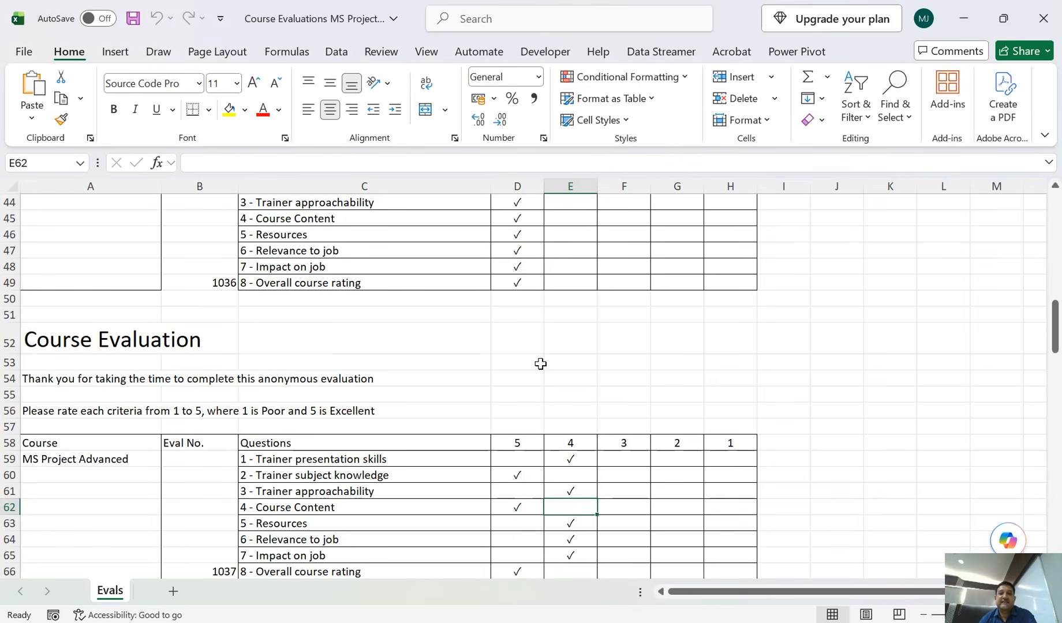
# Examine the first course evaluation form on the Evals sheet: its course name, evaluation number, questions and rating ticks.
pyautogui.scroll(7, 549, 366)
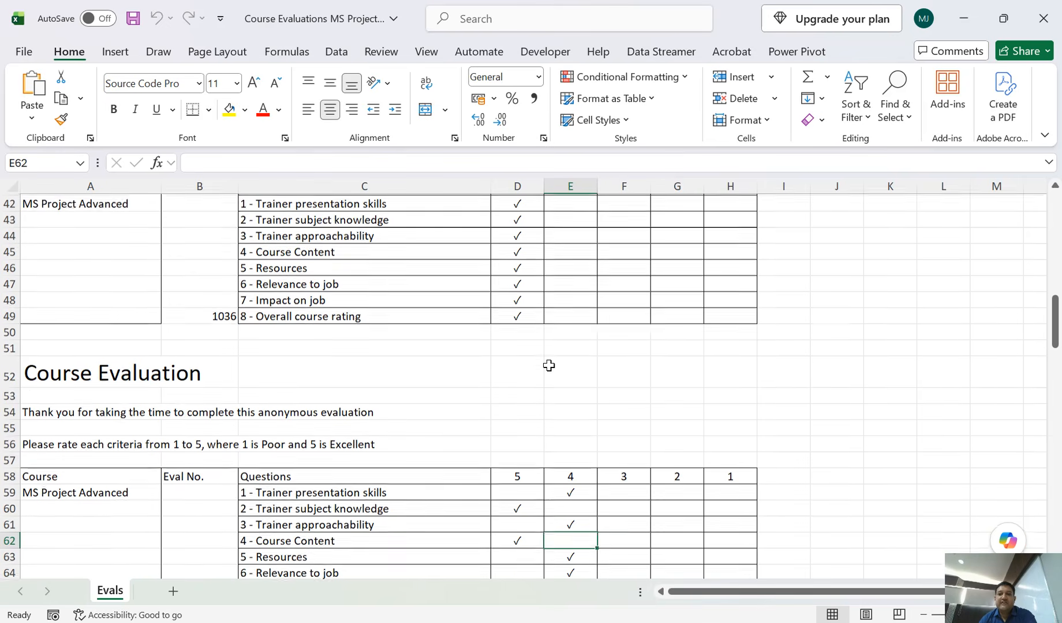
pyautogui.scroll(8, 549, 365)
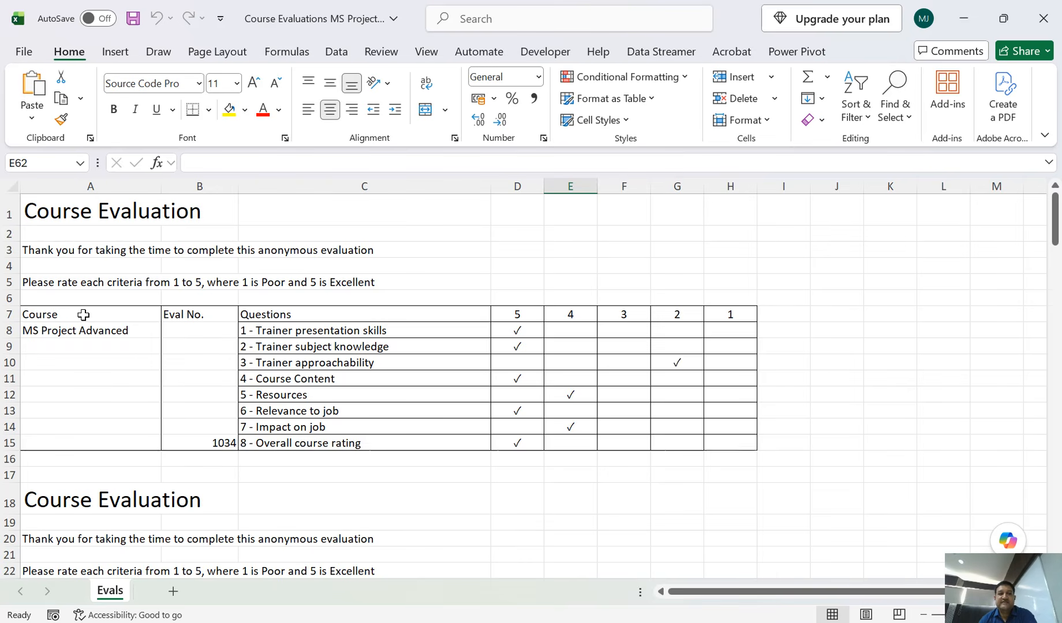
pyautogui.click(50, 334)
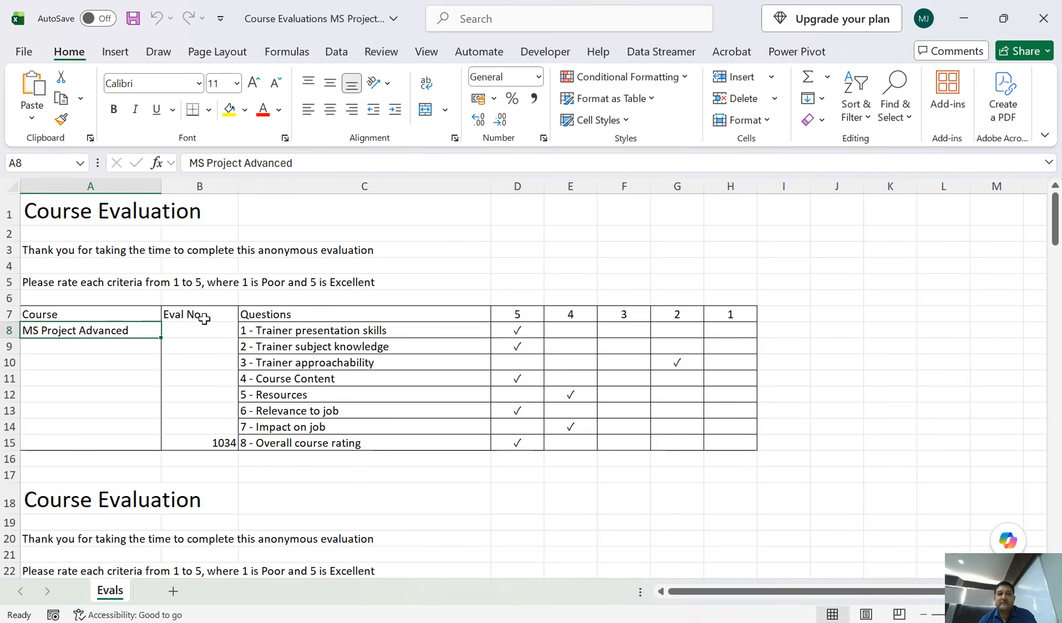
pyautogui.click(206, 443)
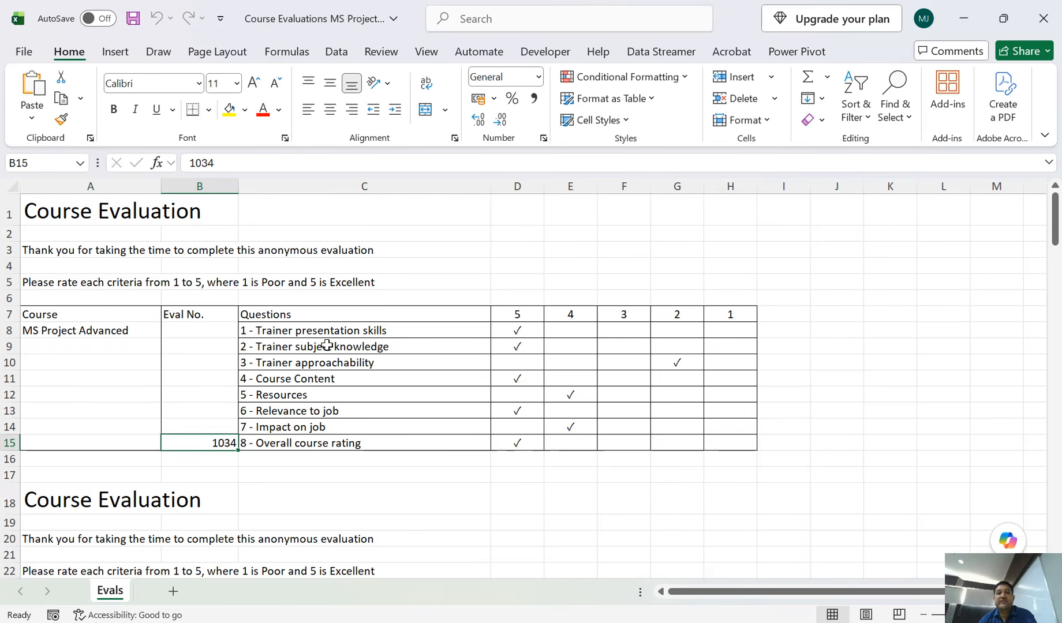
pyautogui.click(506, 332)
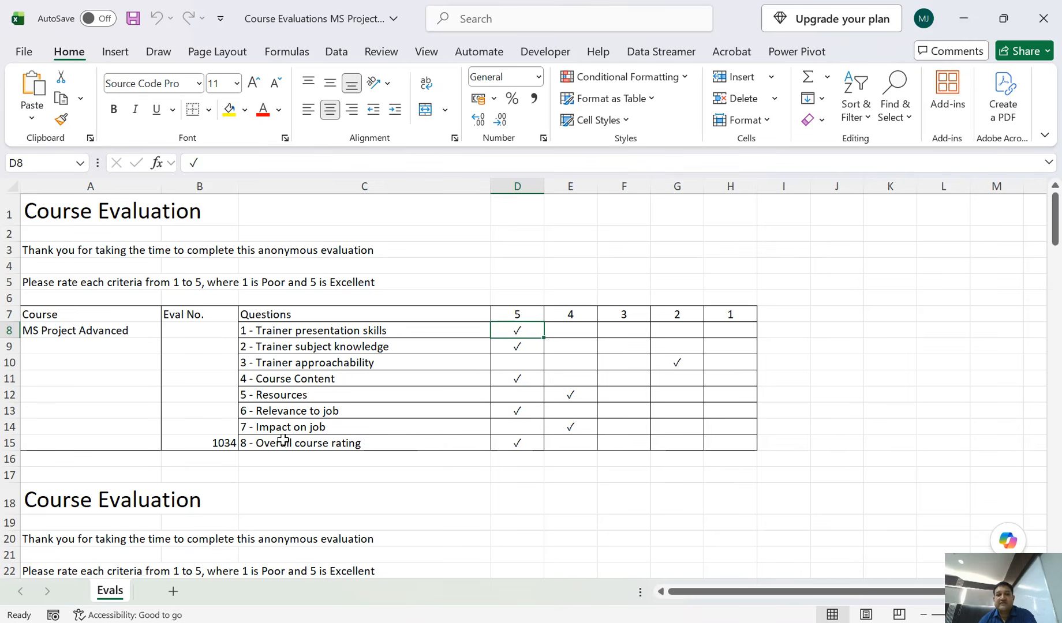
pyautogui.click(214, 441)
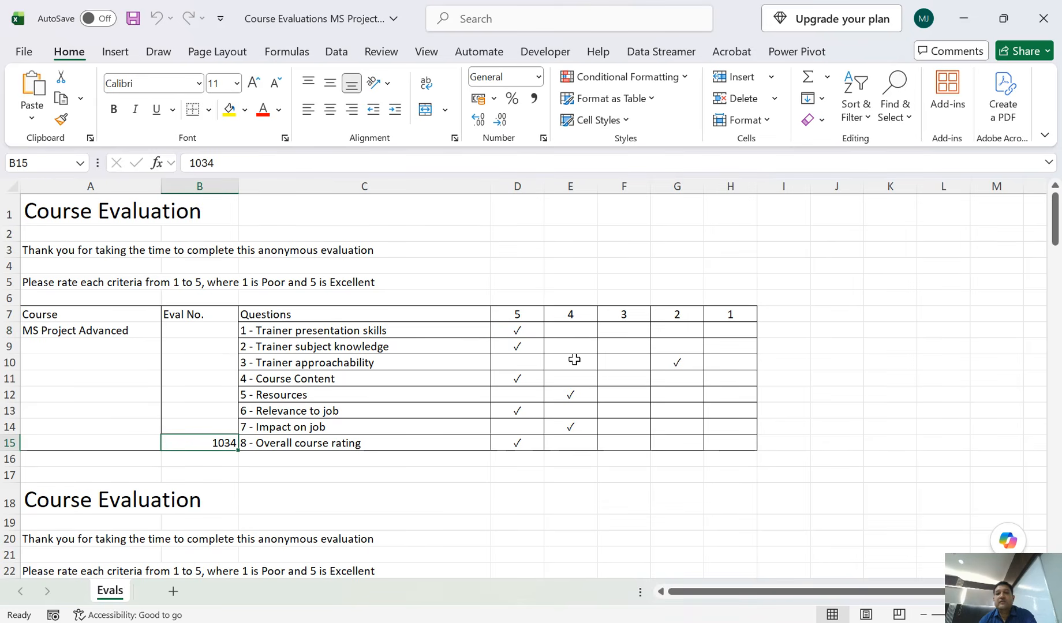
pyautogui.click(518, 332)
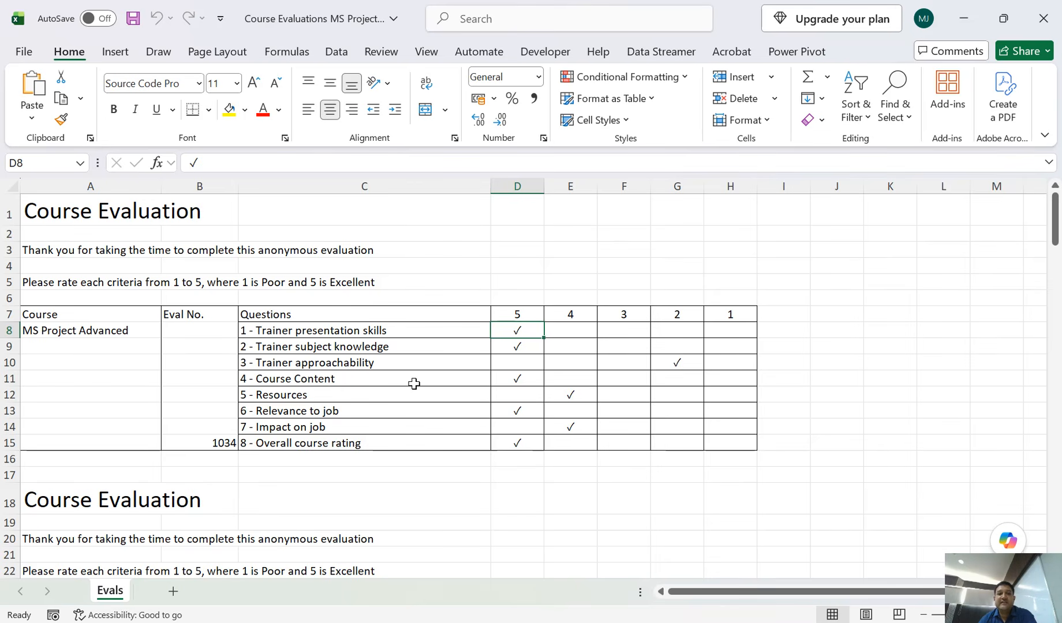
# Look through the remaining MS Project Advanced evaluation forms down to the last one, comparing their layout, evaluation numbers and ratings.
pyautogui.scroll(-1, 414, 384)
pyautogui.scroll(-2, 413, 384)
pyautogui.scroll(-1, 414, 385)
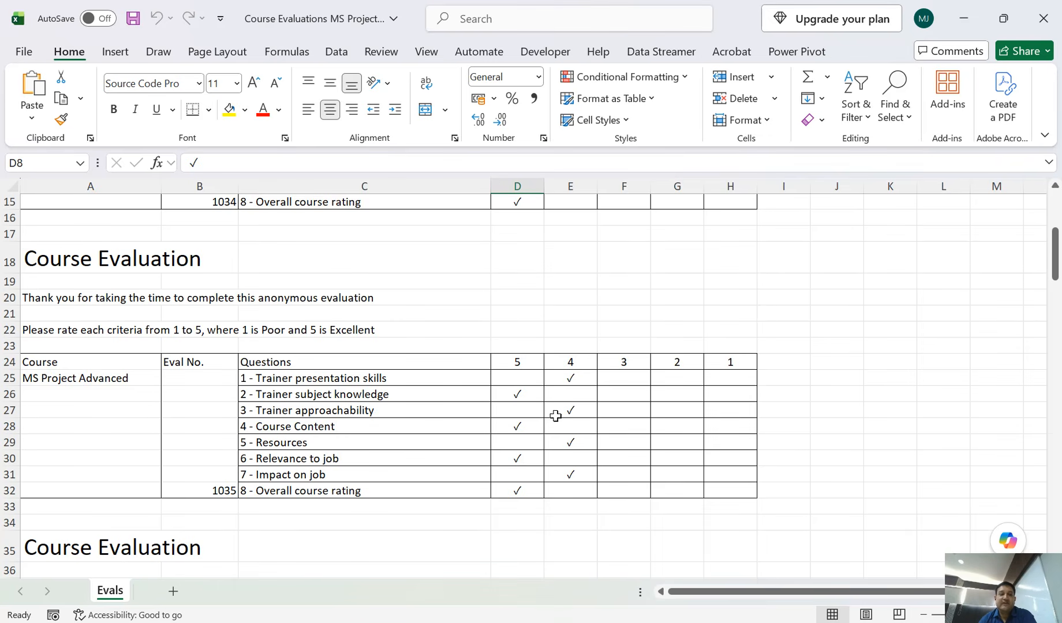
pyautogui.scroll(-3, 468, 393)
pyautogui.scroll(-3, 468, 396)
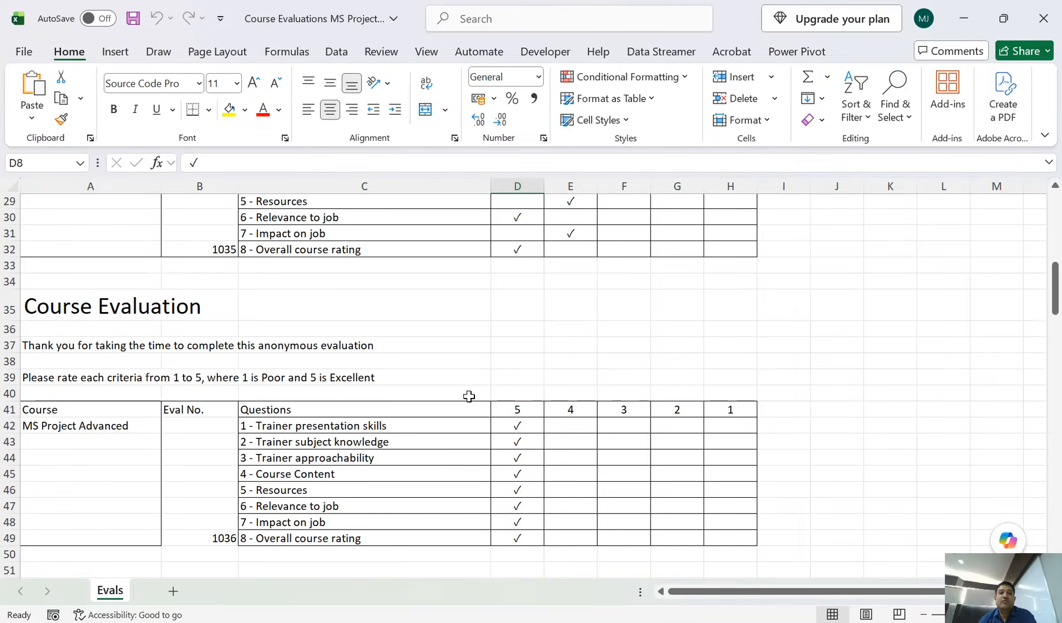
pyautogui.scroll(-5, 409, 388)
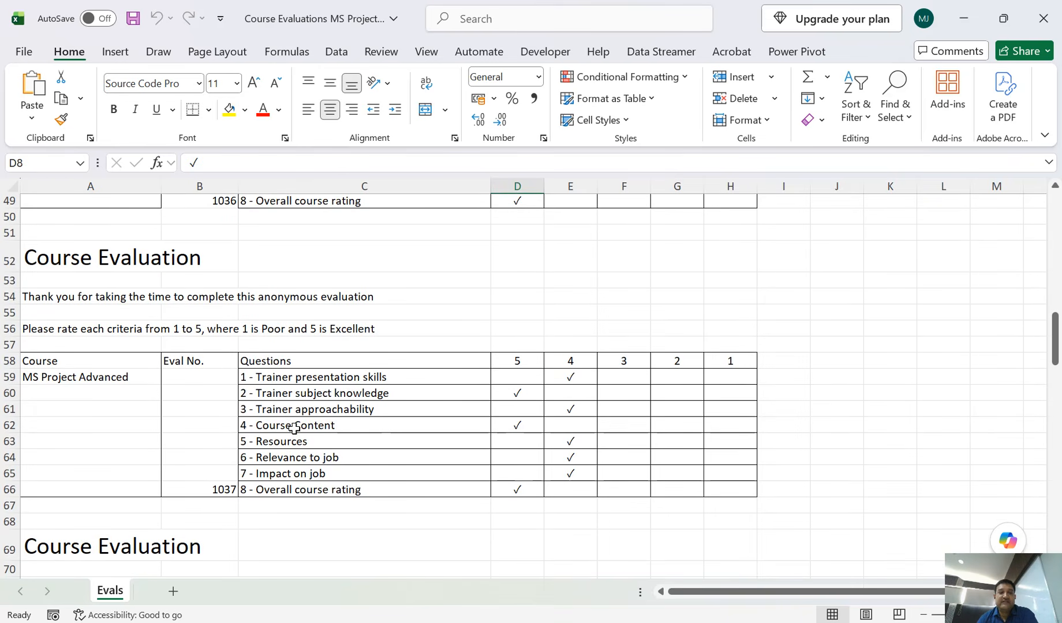
pyautogui.scroll(-6, 291, 424)
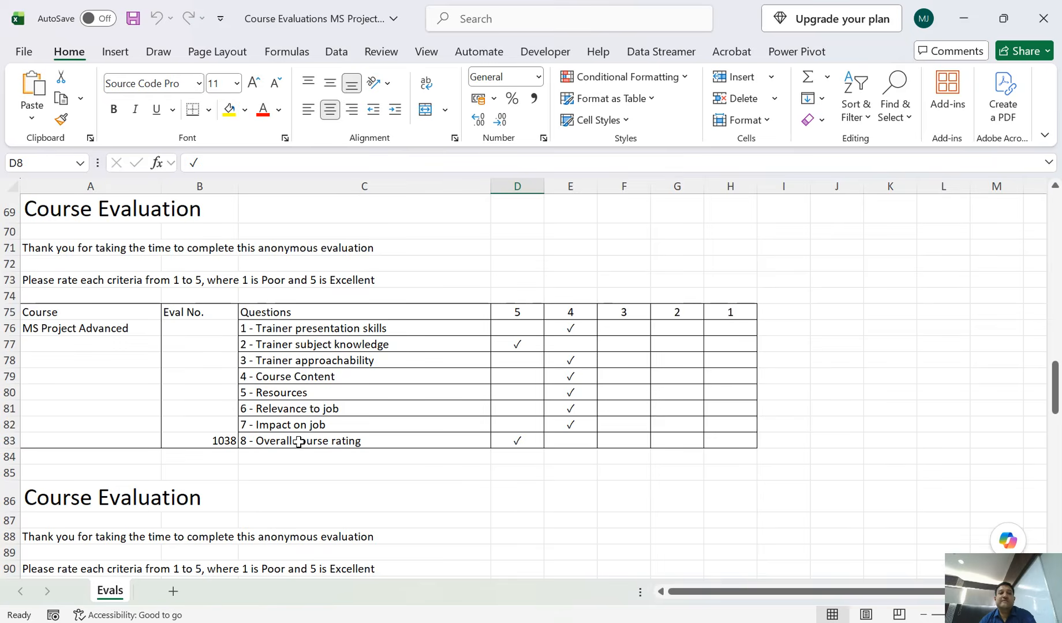
pyautogui.scroll(-6, 298, 442)
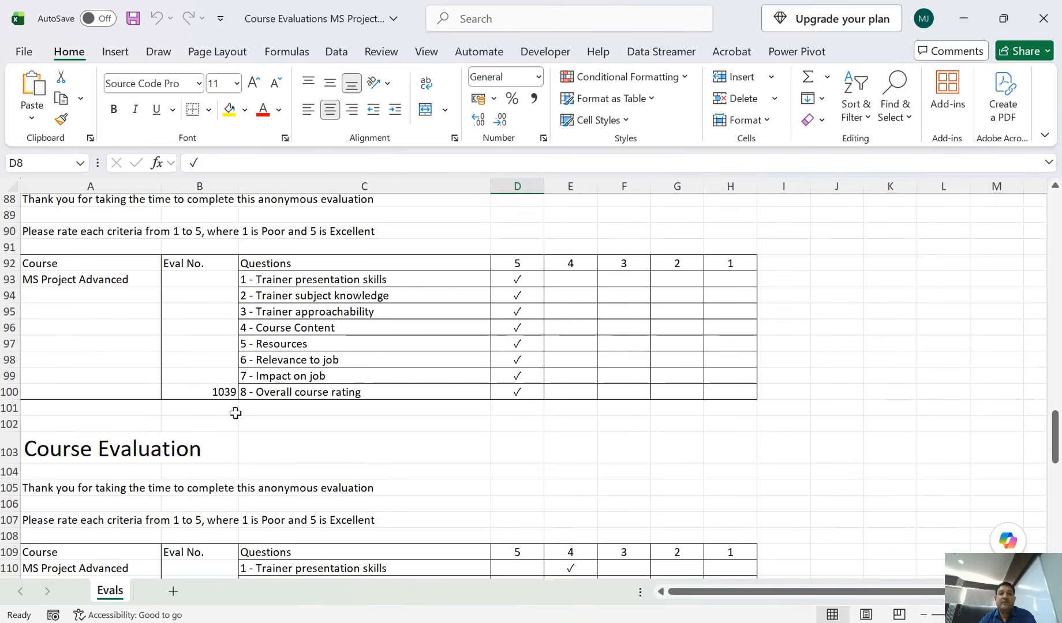
pyautogui.scroll(-4, 292, 402)
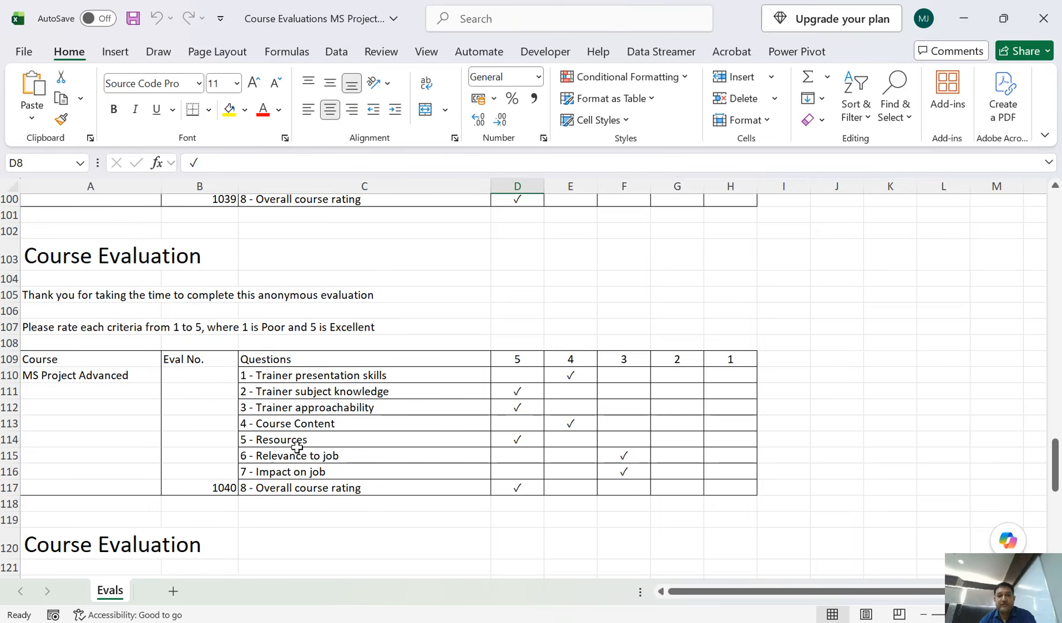
pyautogui.scroll(-6, 297, 447)
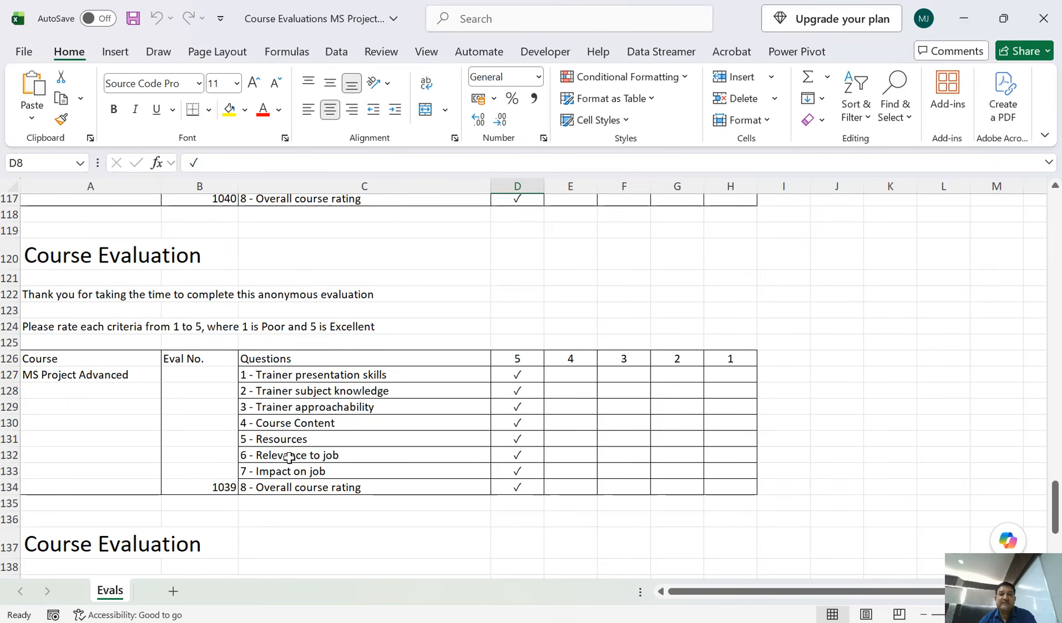
pyautogui.scroll(10, 312, 459)
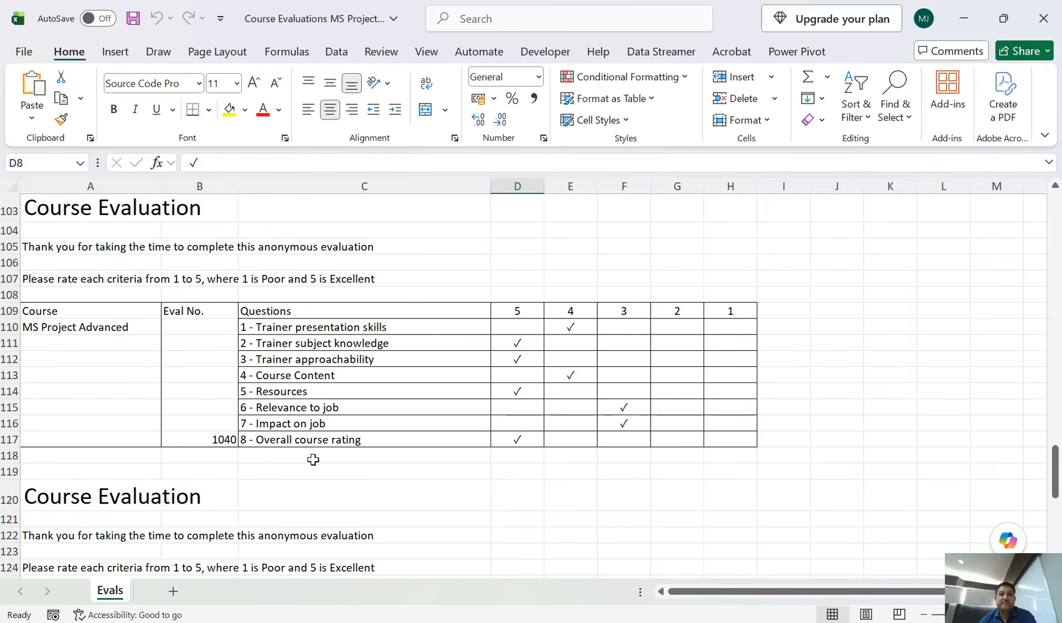
pyautogui.scroll(1, 313, 459)
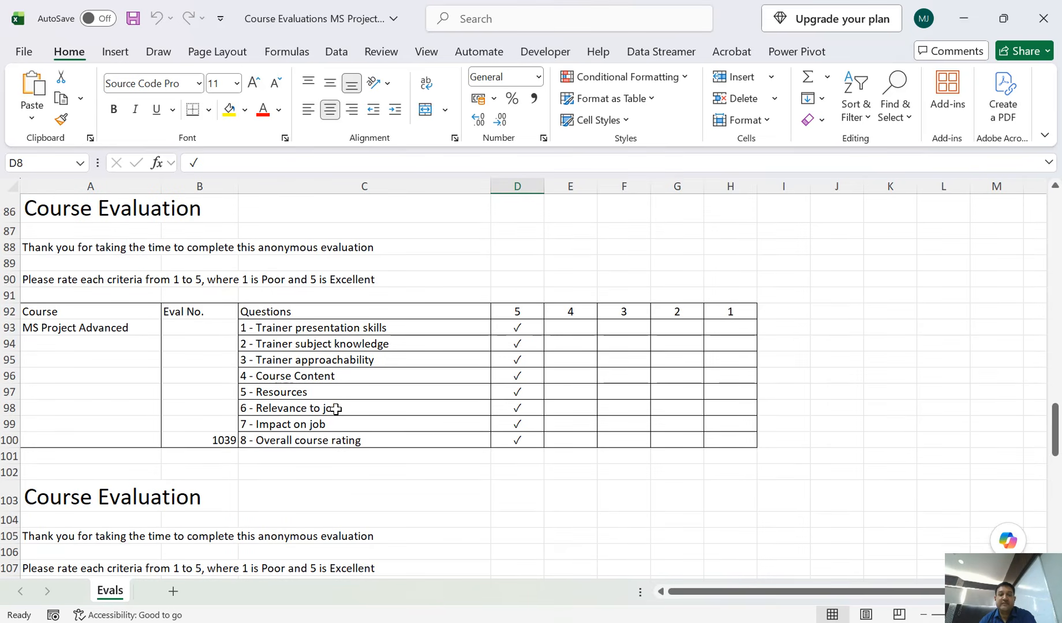
pyautogui.scroll(-9, 335, 409)
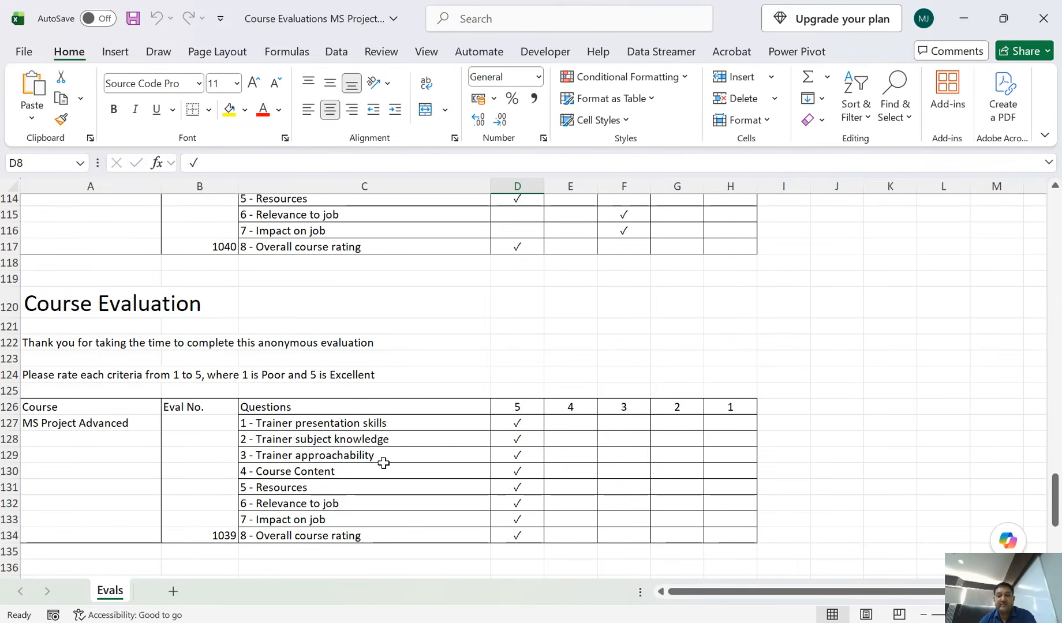
pyautogui.scroll(-5, 386, 473)
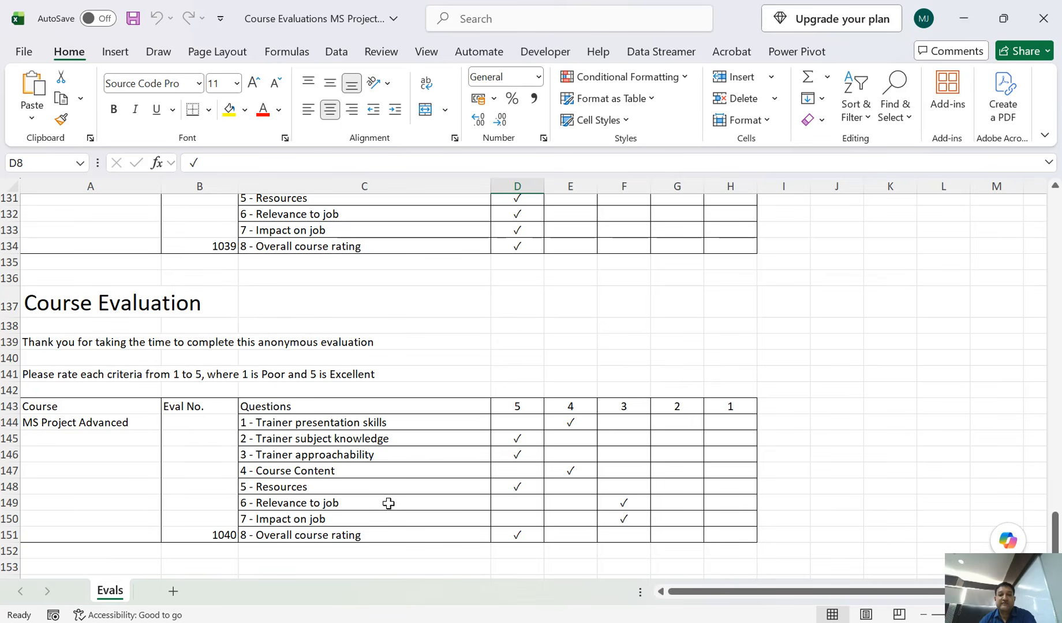
pyautogui.scroll(1, 391, 503)
pyautogui.scroll(8, 391, 502)
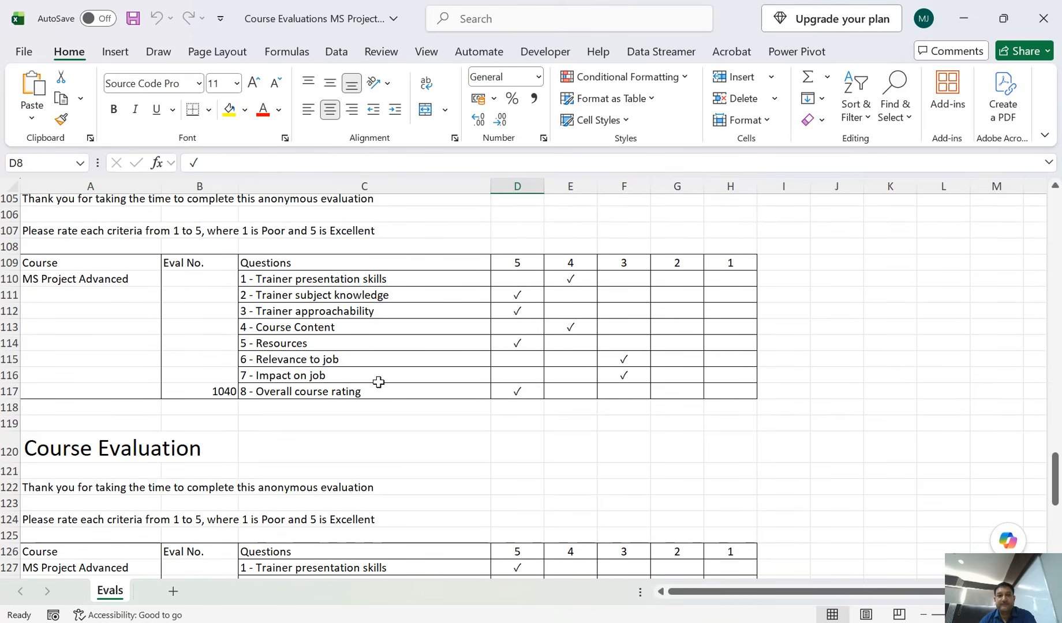
pyautogui.scroll(-5, 401, 388)
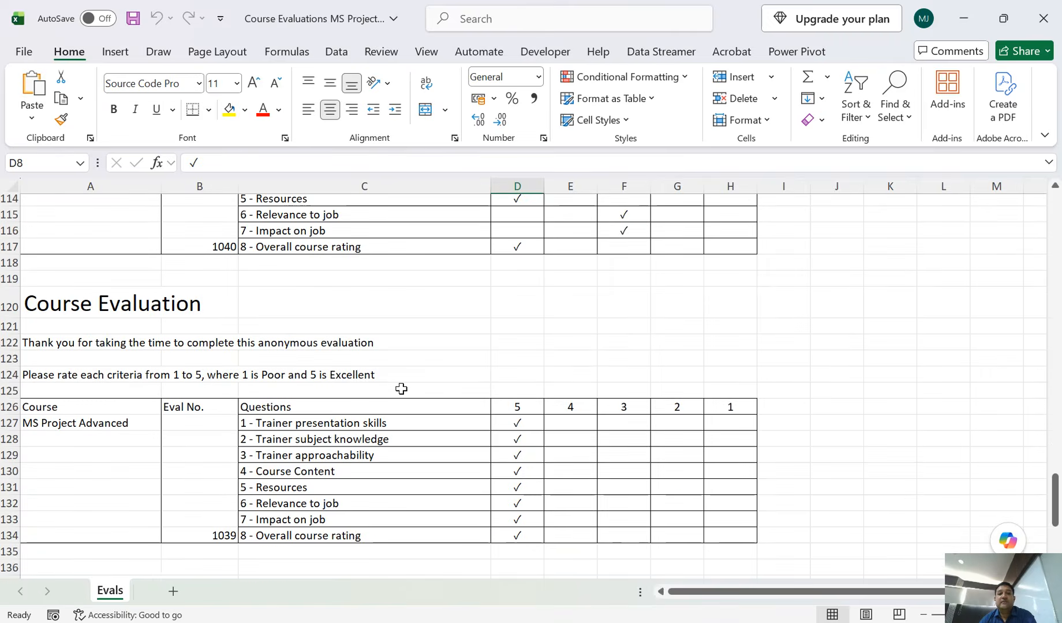
pyautogui.scroll(-5, 401, 389)
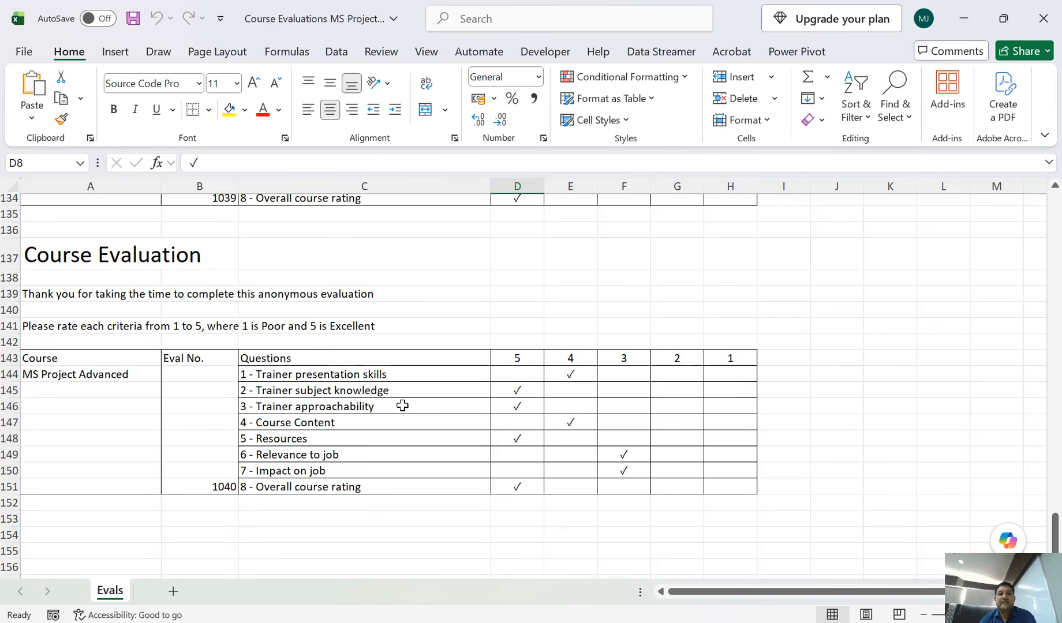
# Review the evaluation forms in reverse order, from the last one back to the form starting in row 35.
pyautogui.scroll(1, 402, 405)
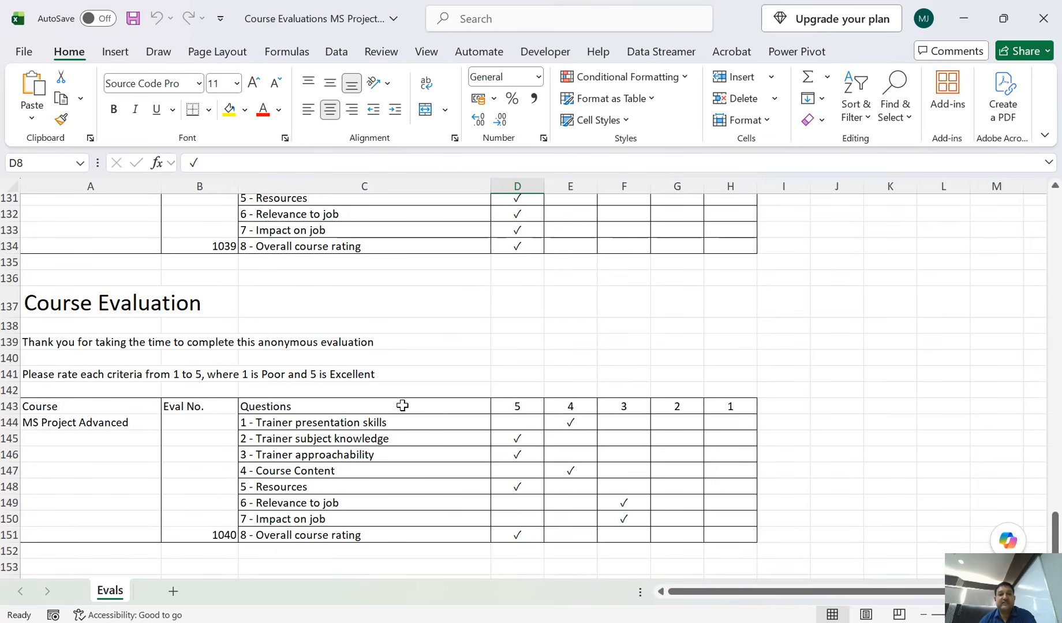
pyautogui.scroll(2, 402, 406)
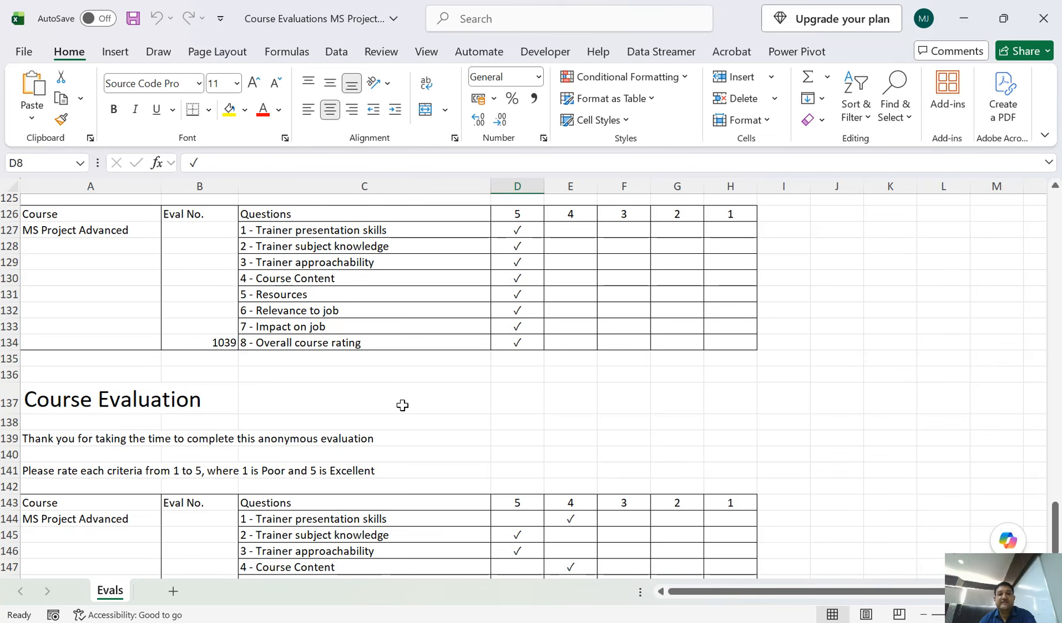
pyautogui.scroll(5, 402, 406)
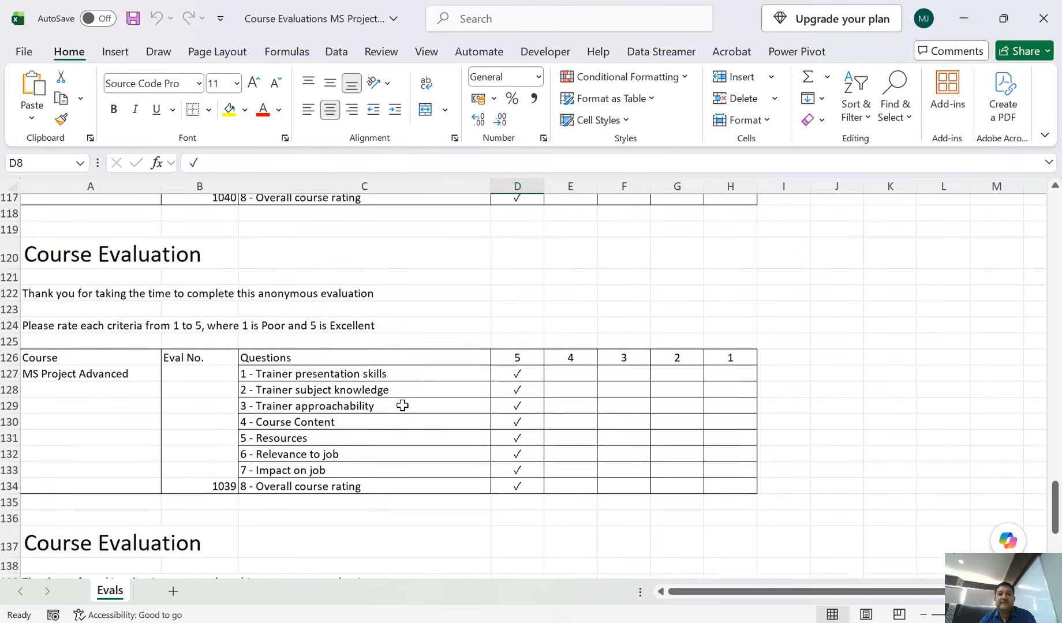
pyautogui.scroll(1, 403, 406)
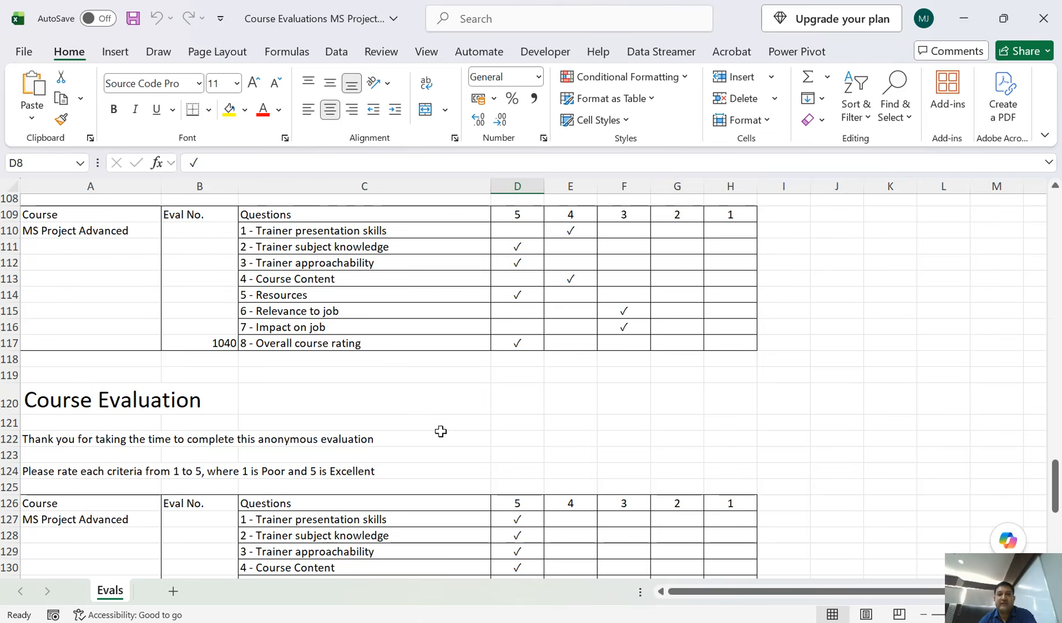
pyautogui.scroll(2, 441, 433)
pyautogui.scroll(5, 442, 433)
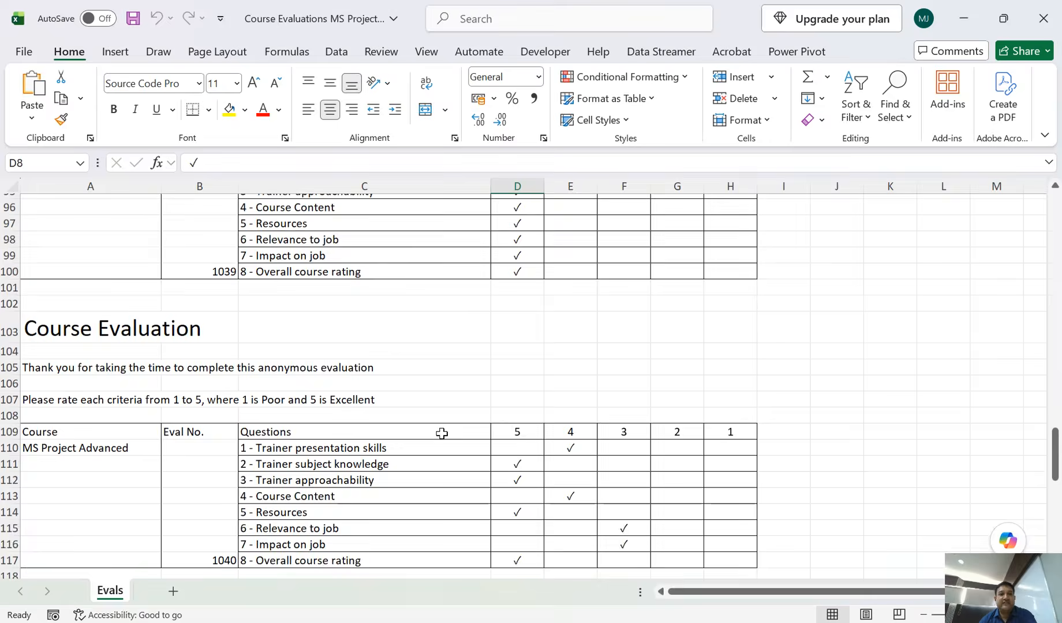
pyautogui.scroll(5, 441, 434)
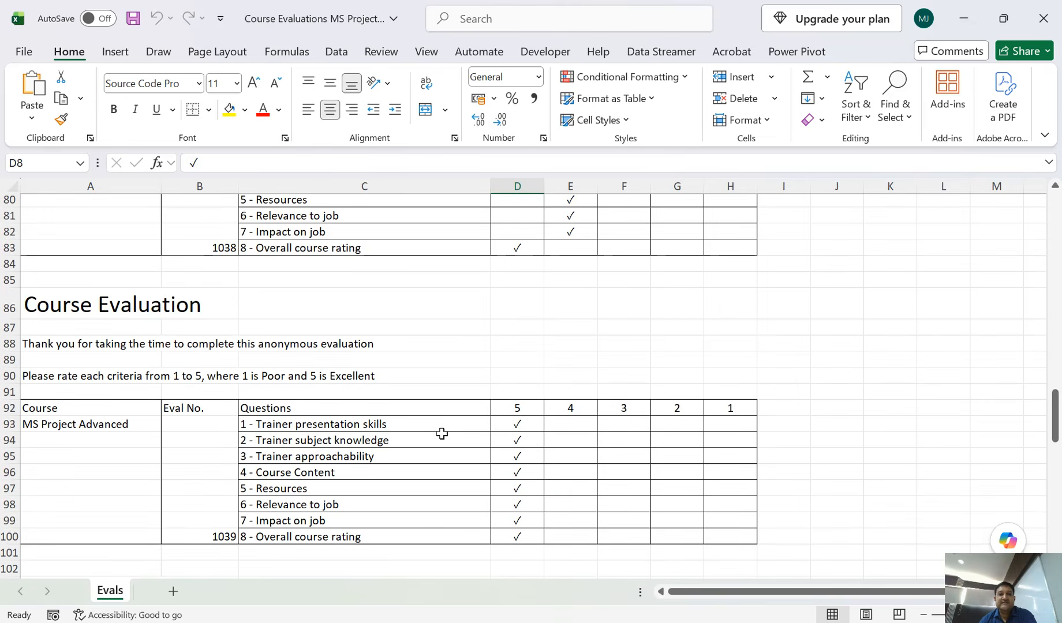
pyautogui.scroll(2, 441, 434)
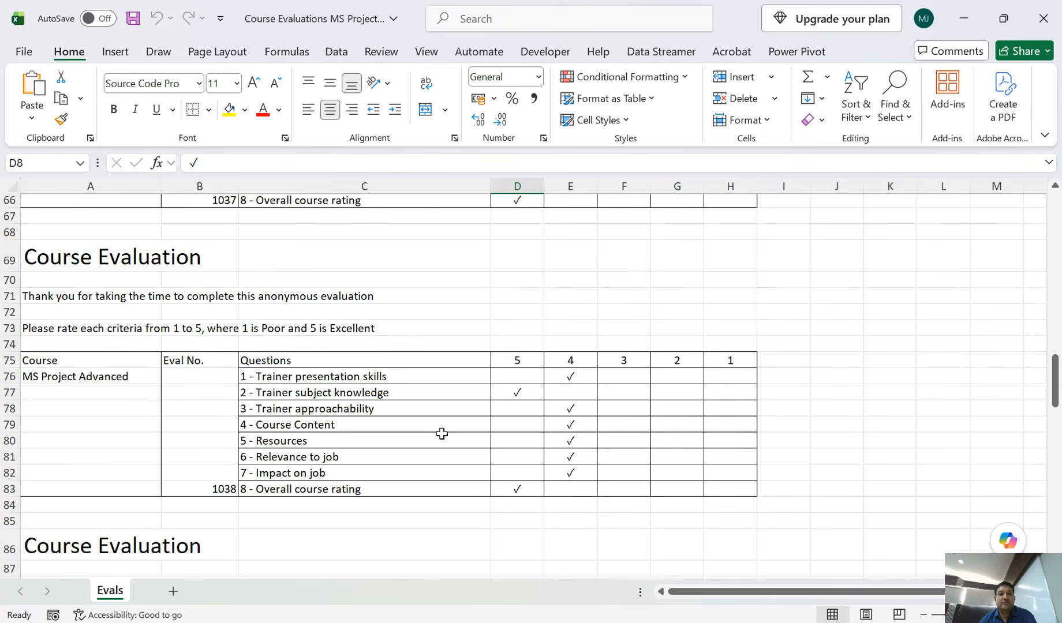
pyautogui.scroll(5, 441, 433)
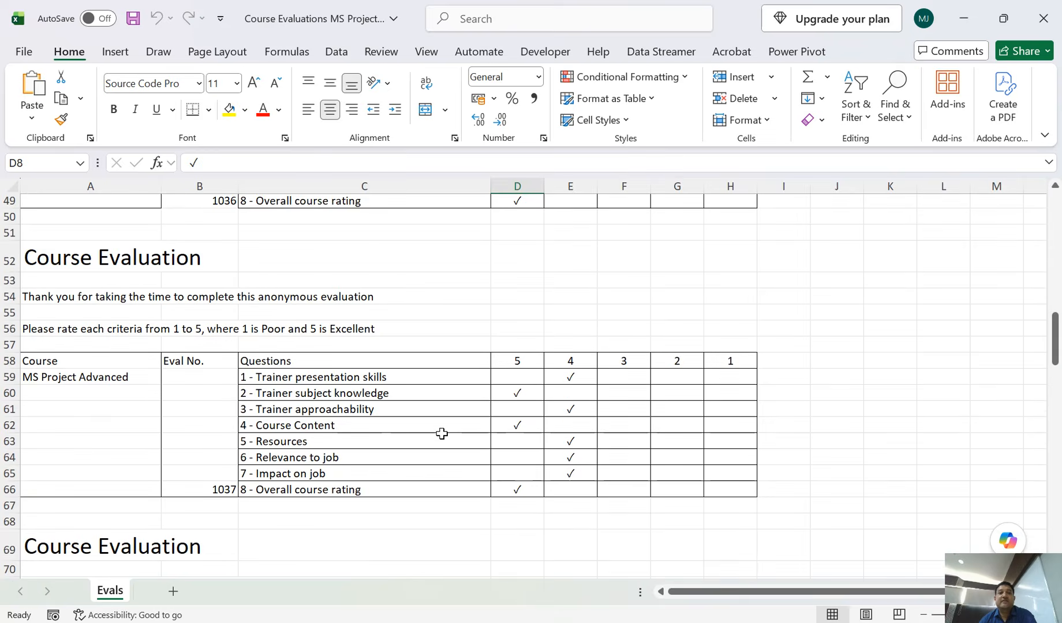
pyautogui.scroll(5, 441, 433)
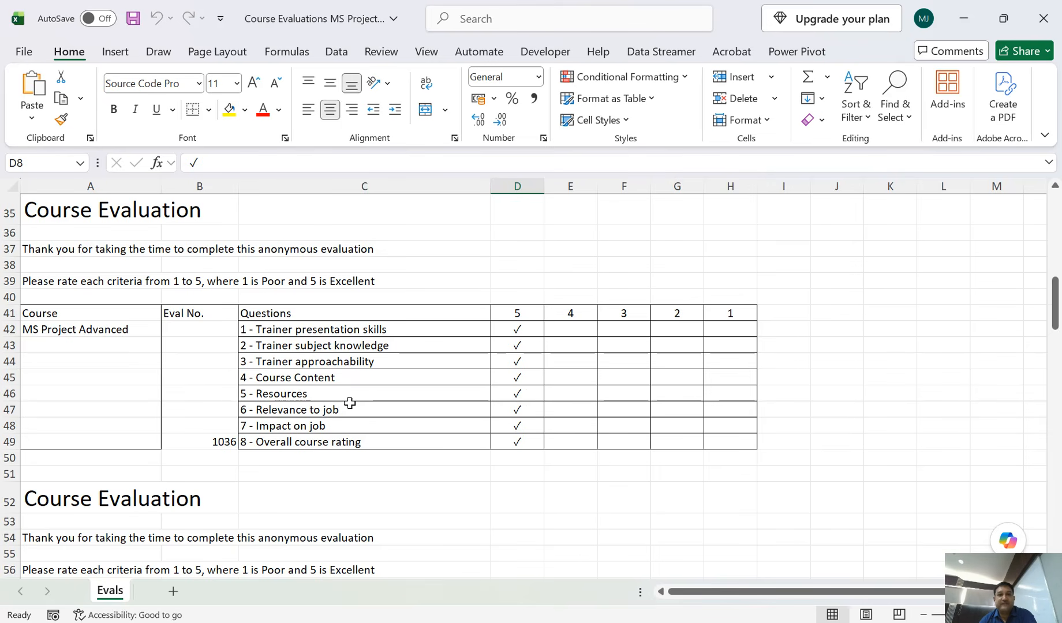
# Close the Course Evaluations MS Project workbook and return to the Evaluations sheet of the 201 workbook.
pyautogui.scroll(1, 350, 403)
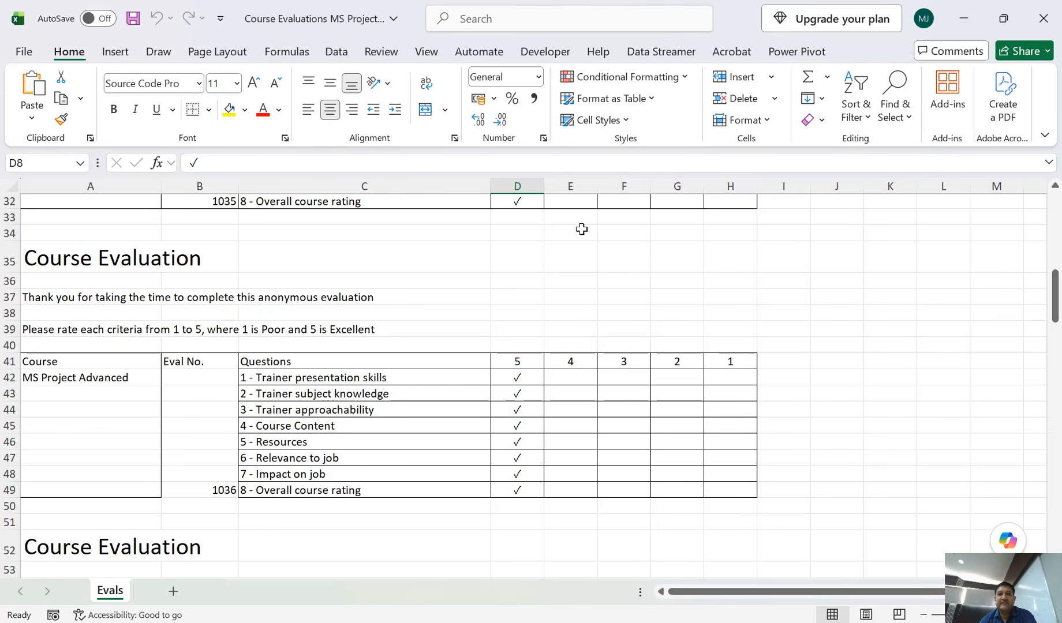
pyautogui.click(1030, 26)
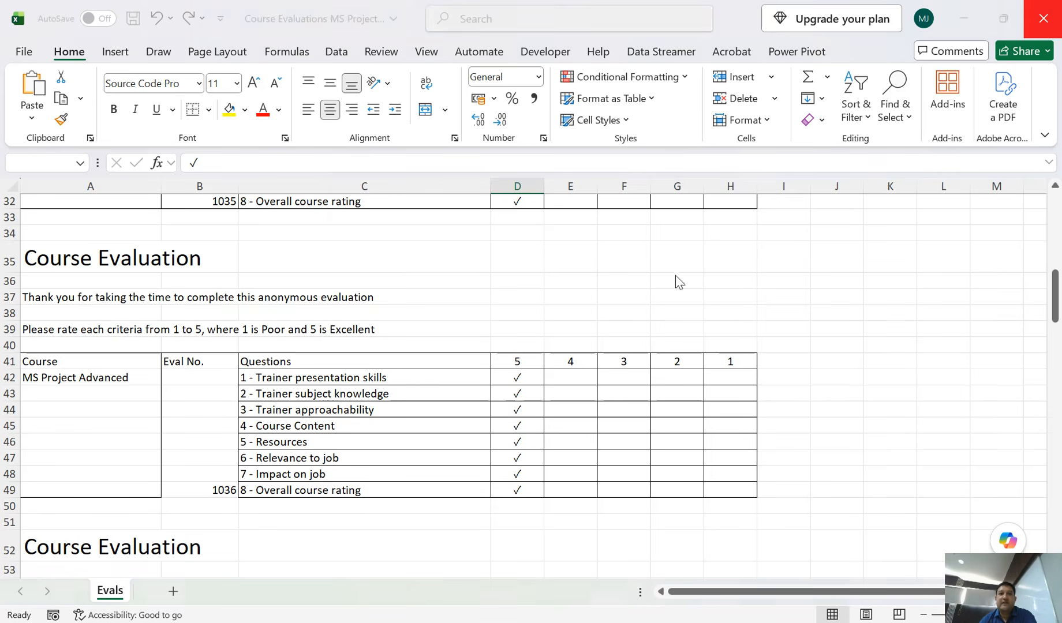
pyautogui.click(588, 439)
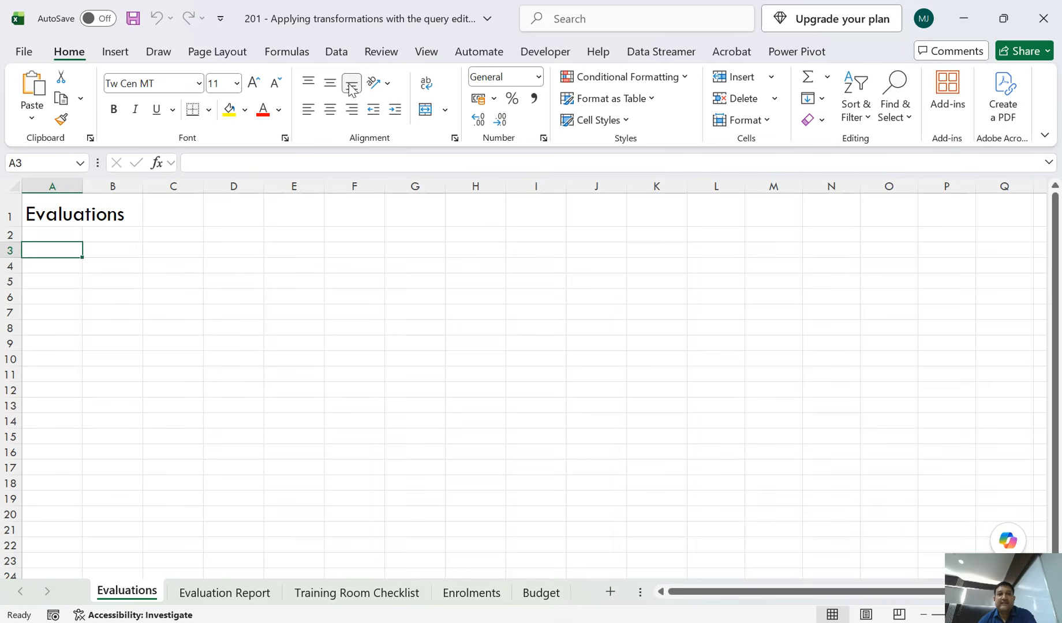
# Import "Course Evaluations MS Project.xlsx" from Desktop > EPT SERIES > EPT - UNIT - 2 and open its Evals sheet in Power Query Editor.
pyautogui.click(339, 56)
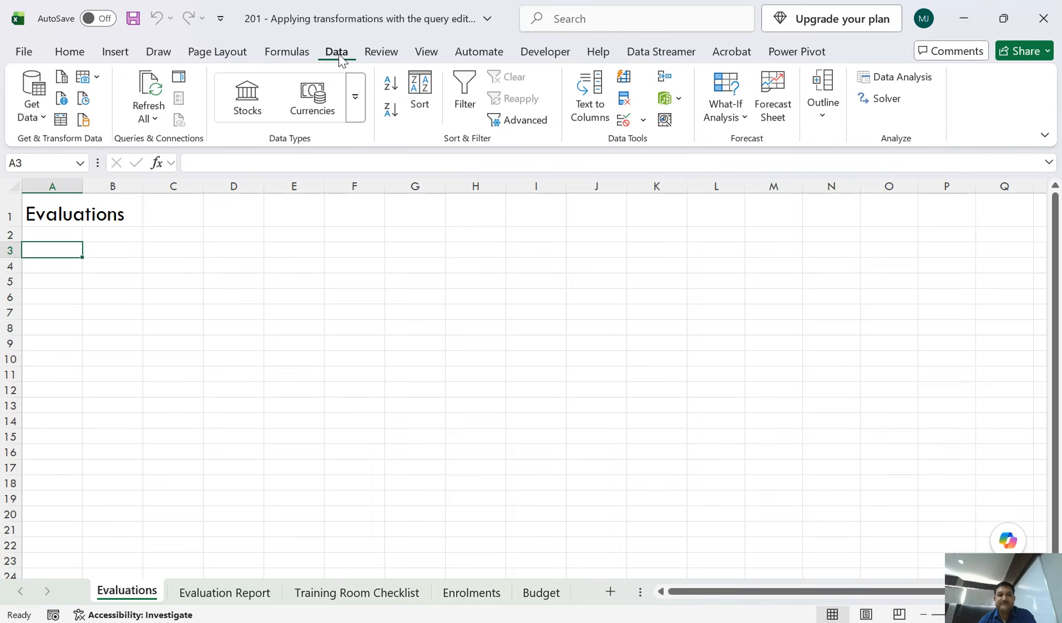
pyautogui.click(40, 118)
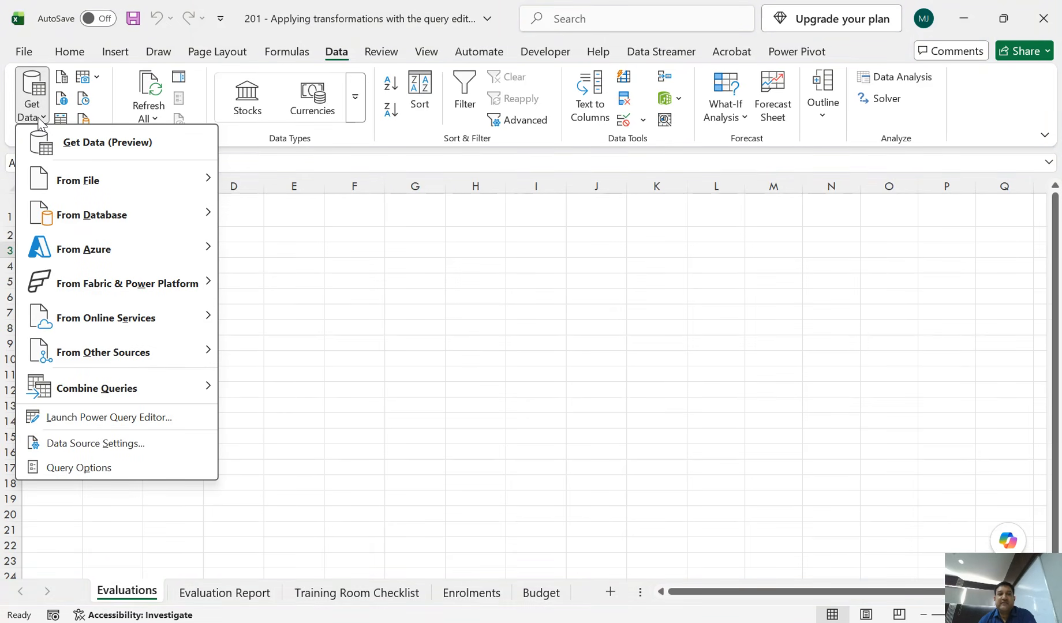
pyautogui.moveTo(53, 176)
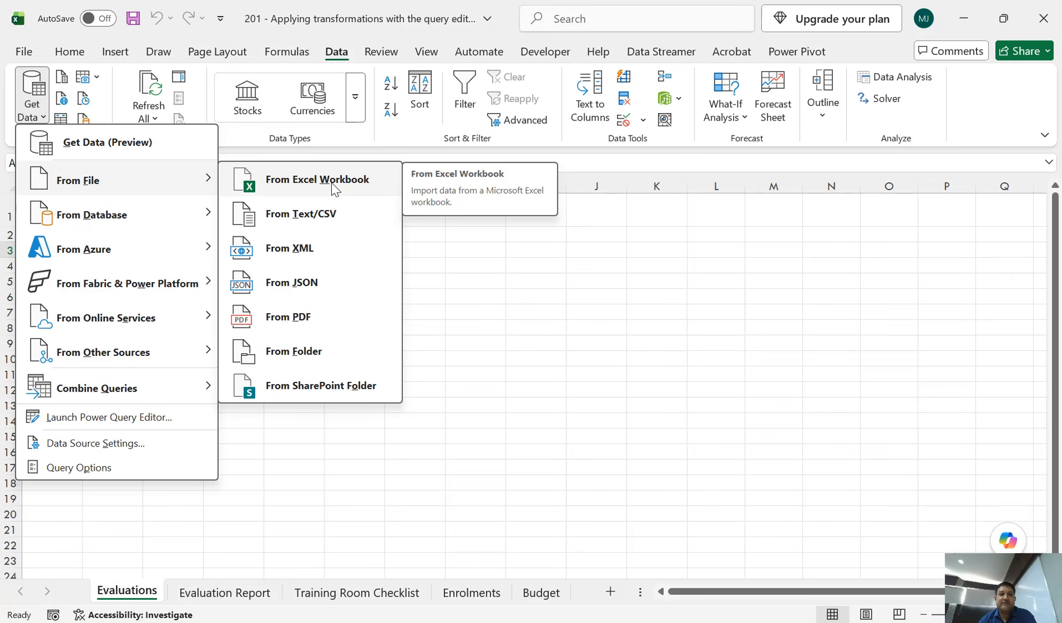
pyautogui.click(333, 189)
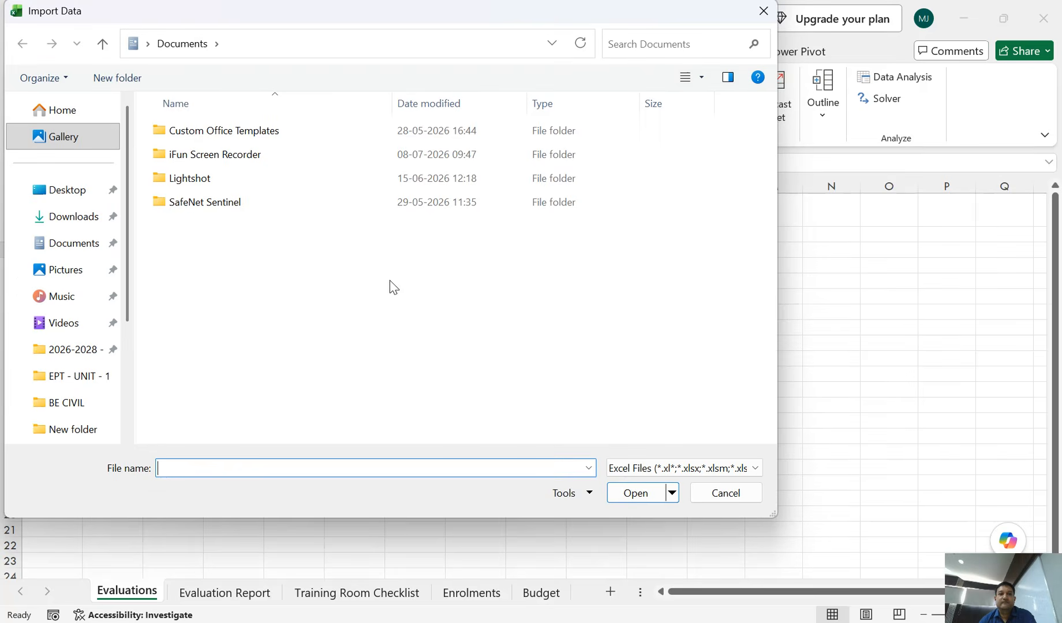
pyautogui.click(75, 197)
pyautogui.doubleClick(217, 137)
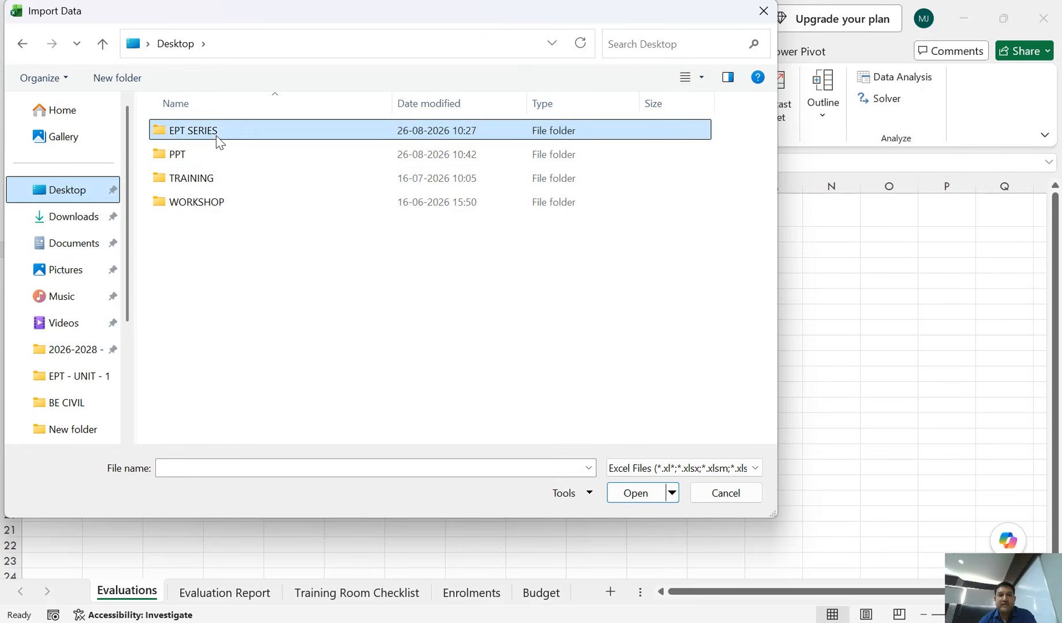
pyautogui.click(209, 156)
pyautogui.doubleClick(209, 156)
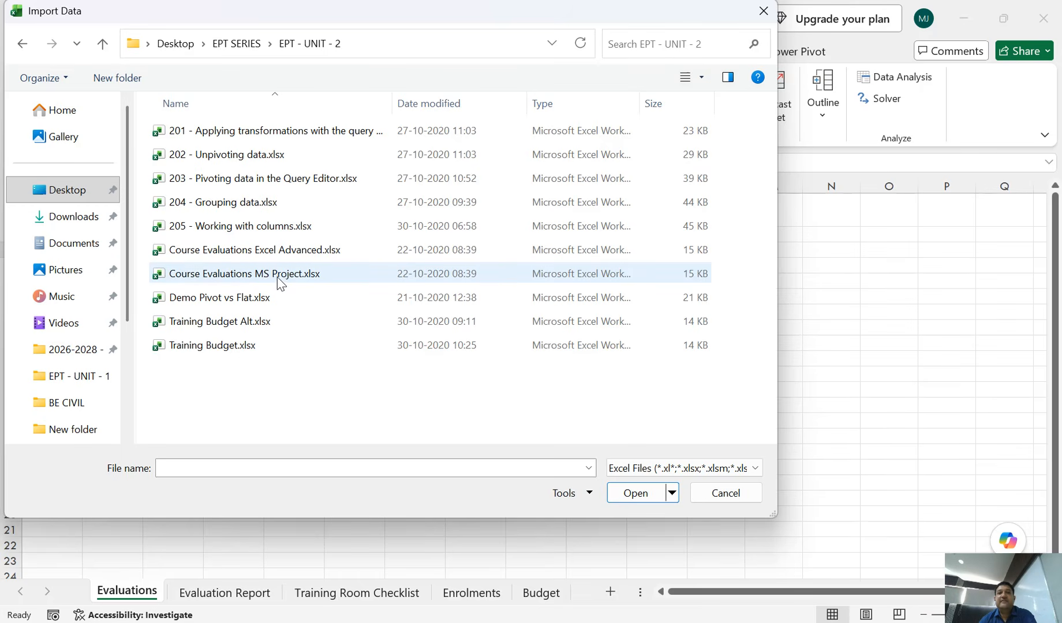
pyautogui.click(241, 282)
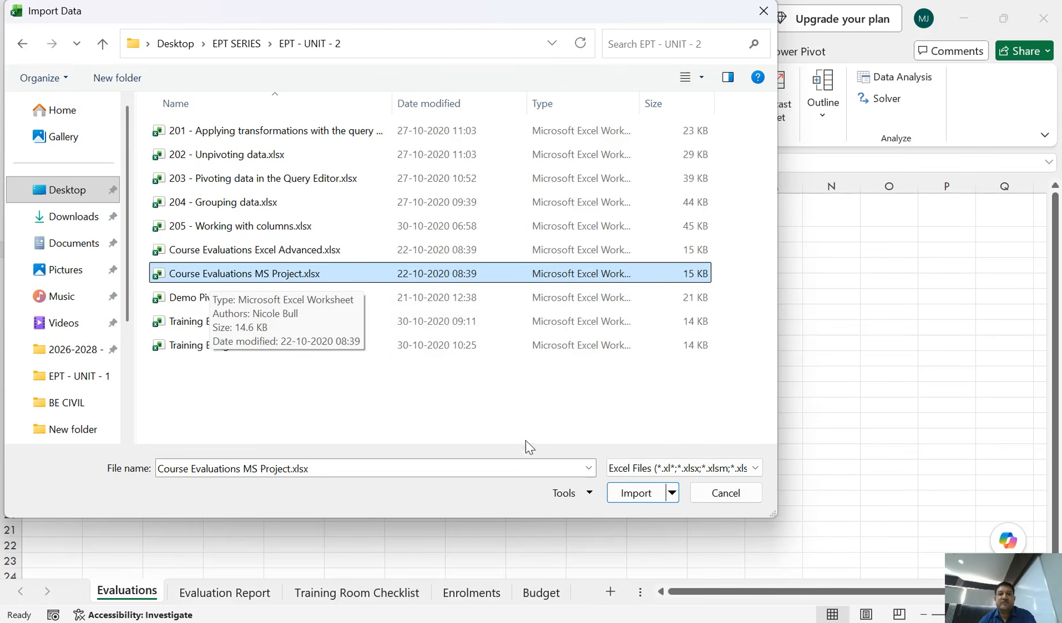
pyautogui.click(632, 494)
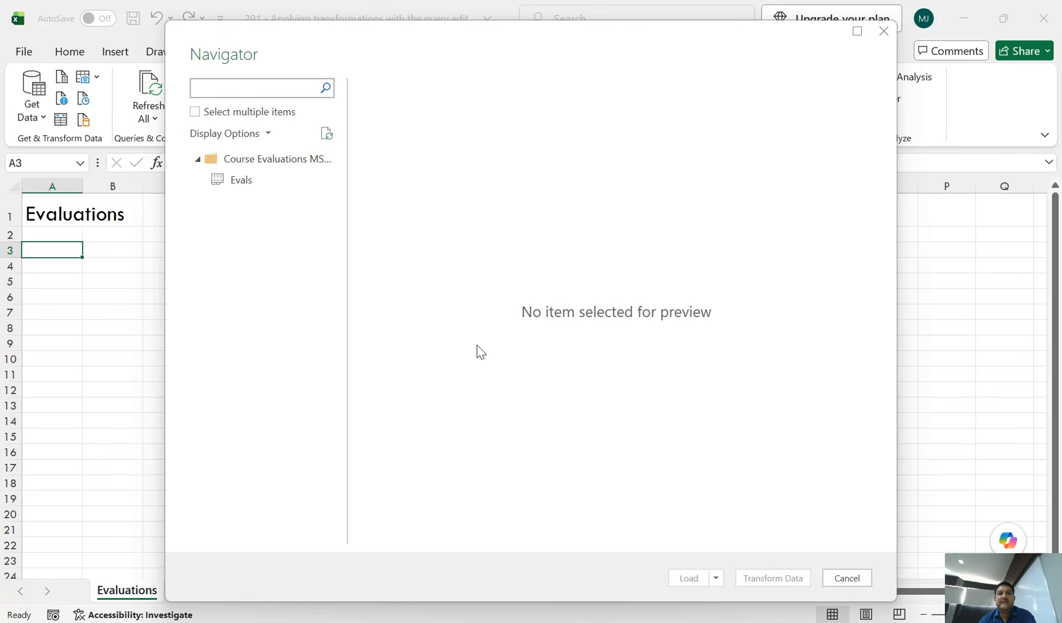
pyautogui.click(247, 183)
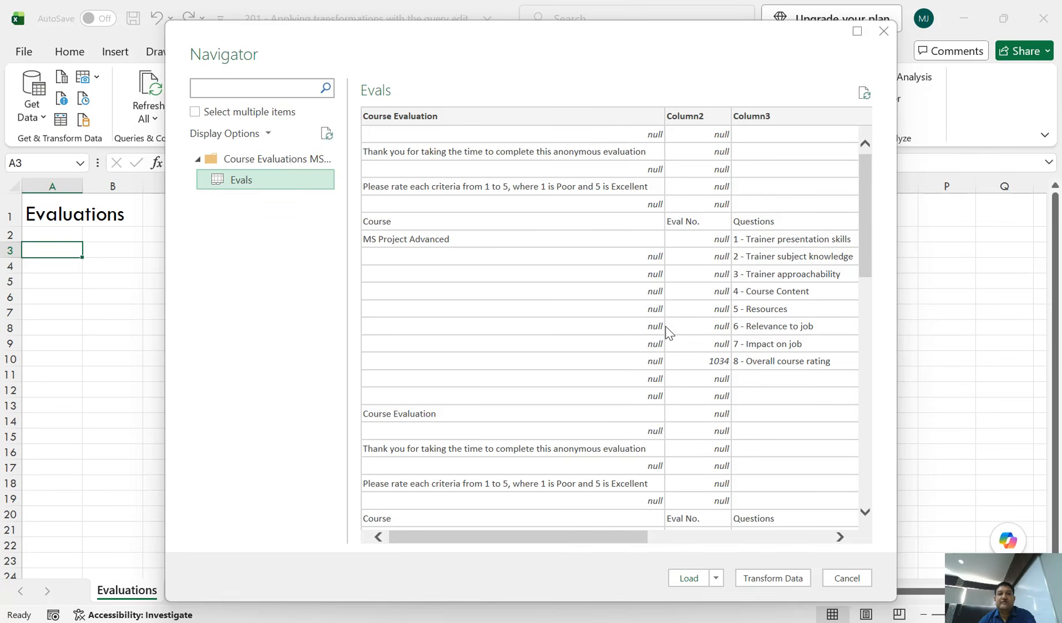
pyautogui.click(772, 578)
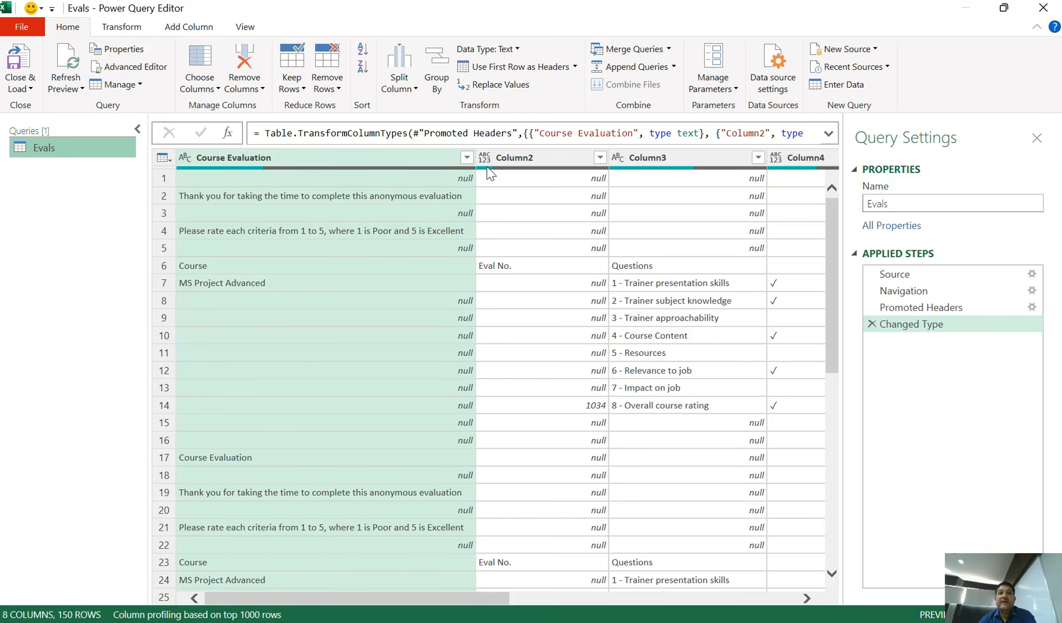
# Remove the top 5 rows of the Evals query above the Course, Eval No. and Questions header row.
pyautogui.moveTo(524, 172)
pyautogui.click(513, 267)
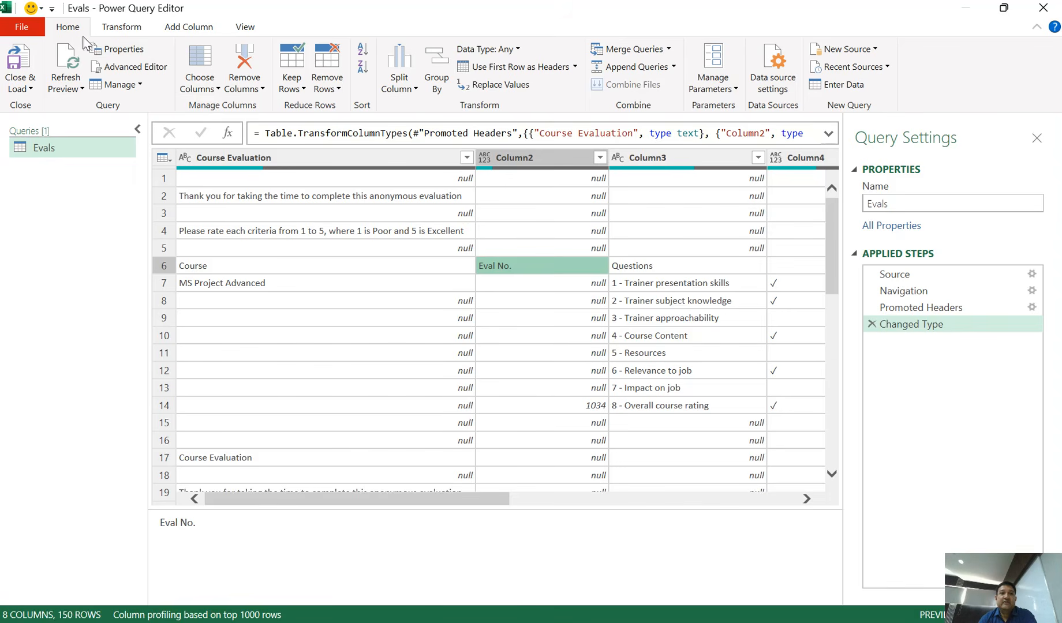
pyautogui.click(339, 93)
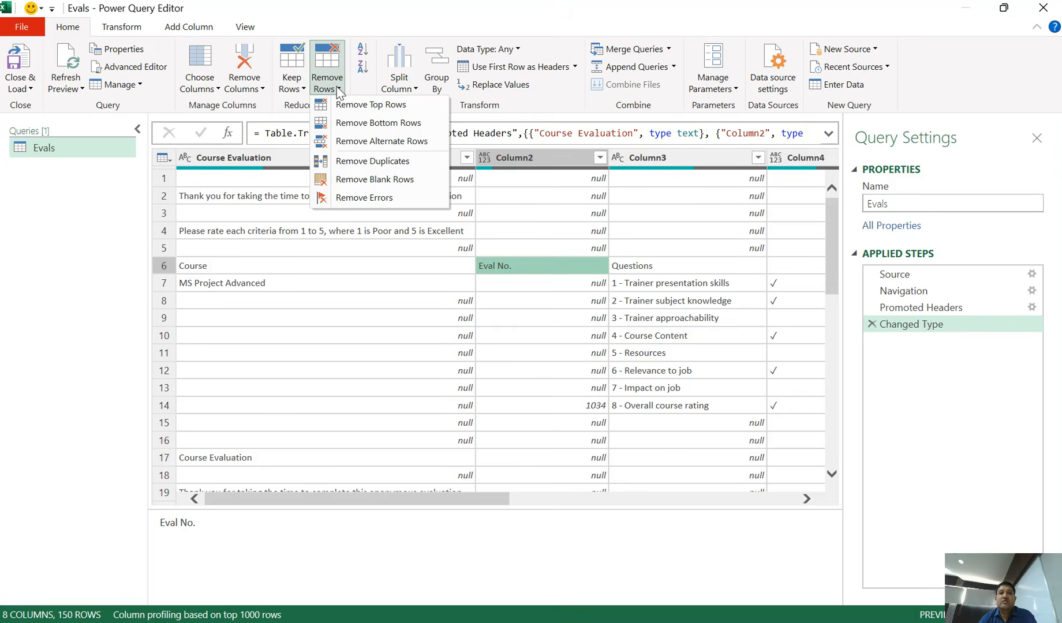
pyautogui.click(365, 106)
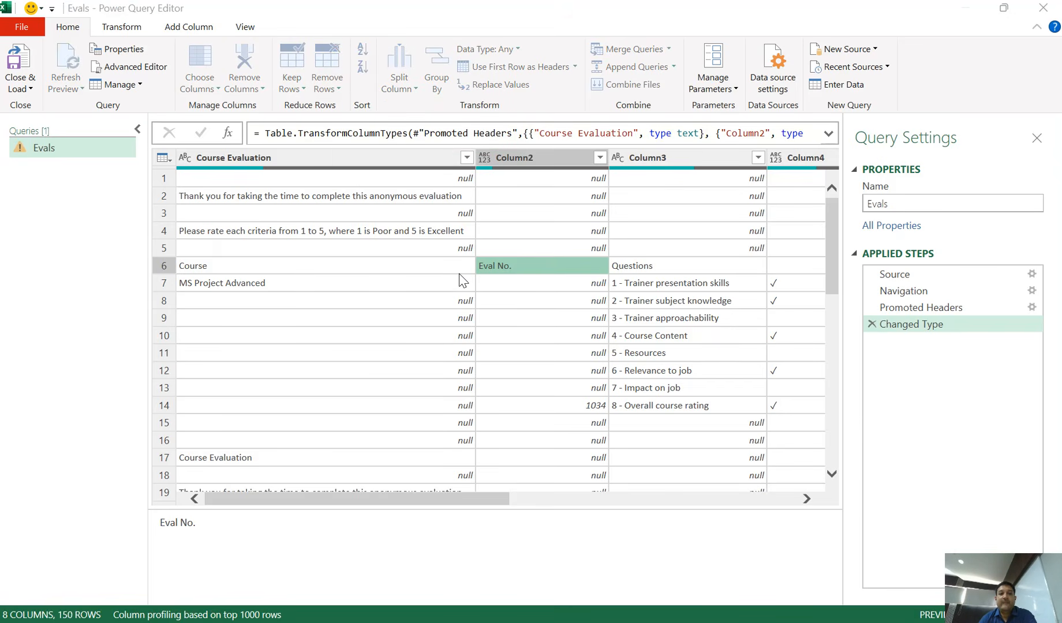
pyautogui.moveTo(474, 244); pyautogui.dragTo(466, 335)
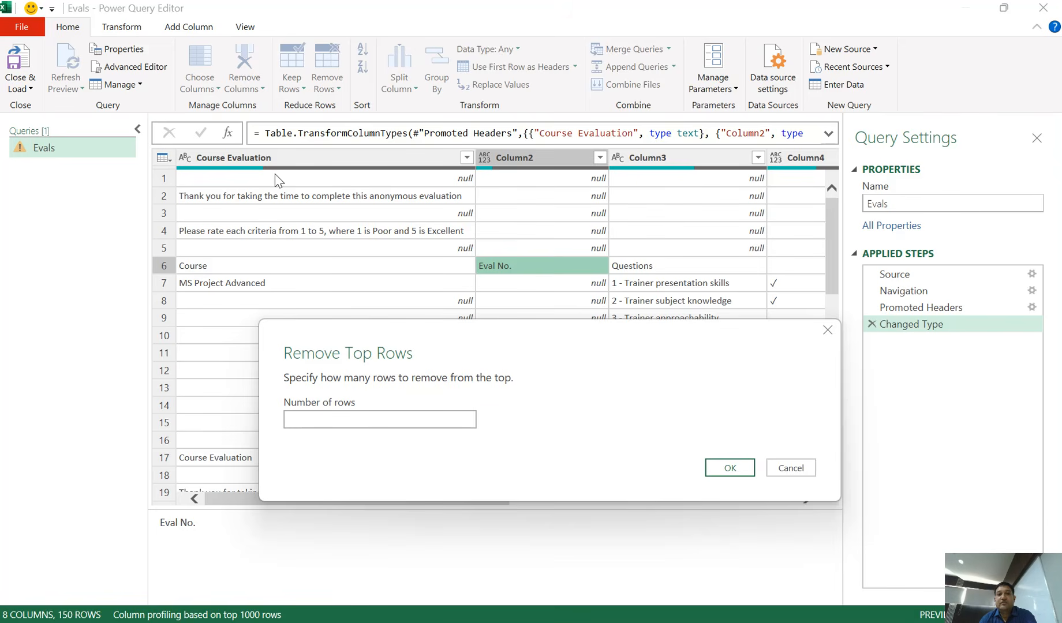
pyautogui.click(344, 418)
pyautogui.write('5')
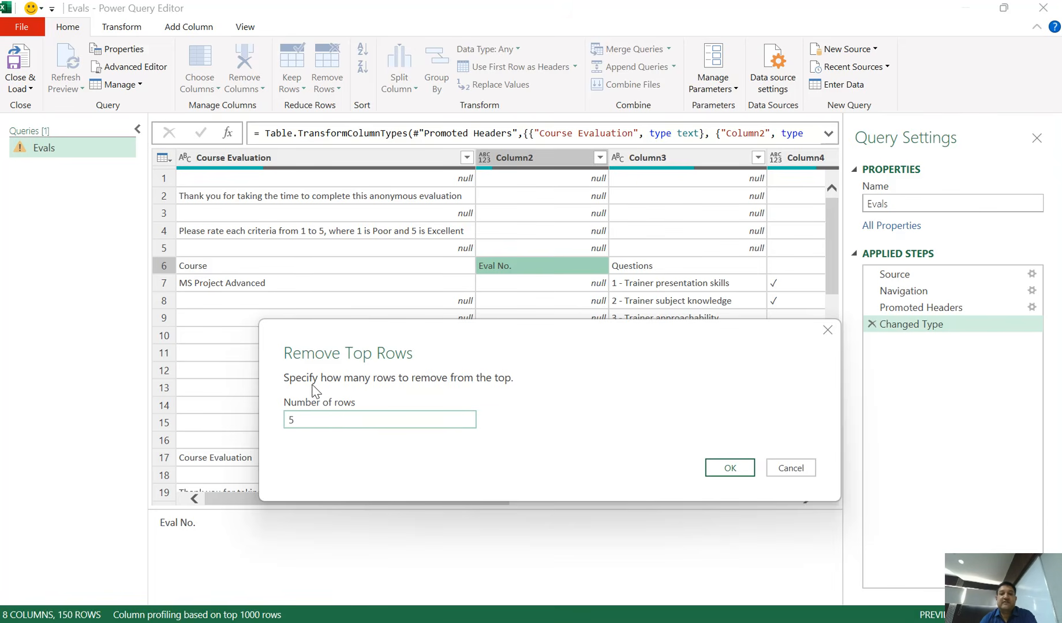
pyautogui.click(731, 468)
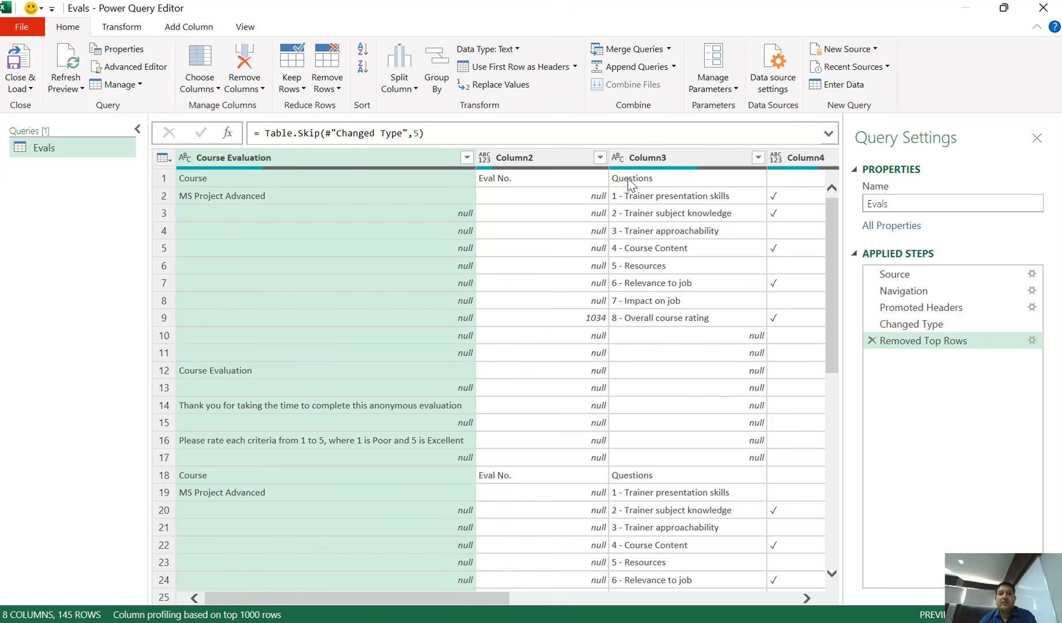
# Promote the first row with Course, Eval No. and Questions to column headers.
pyautogui.click(493, 180)
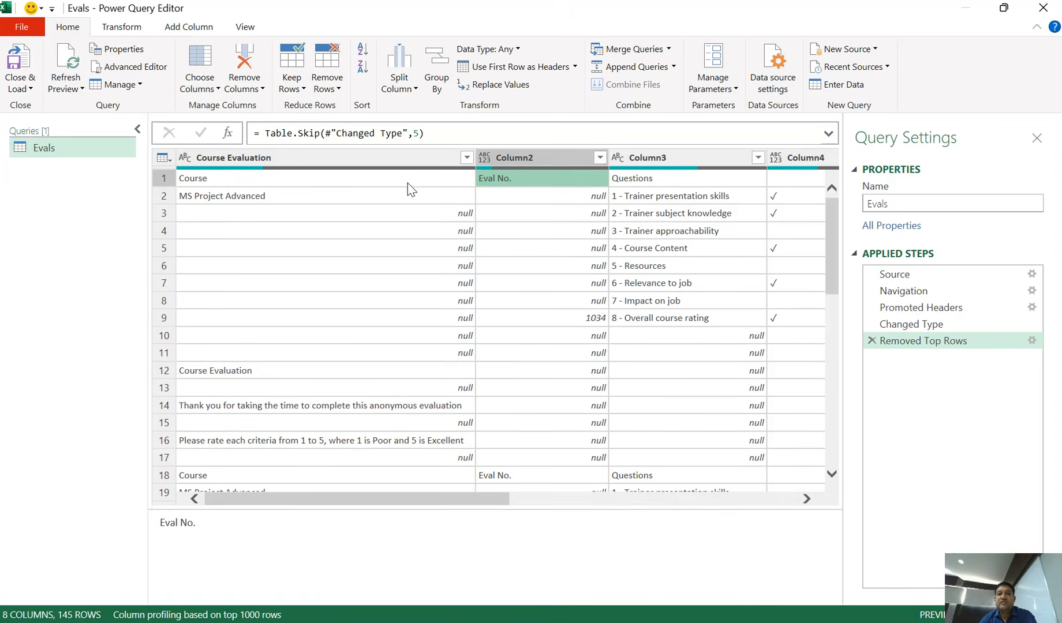
pyautogui.click(497, 69)
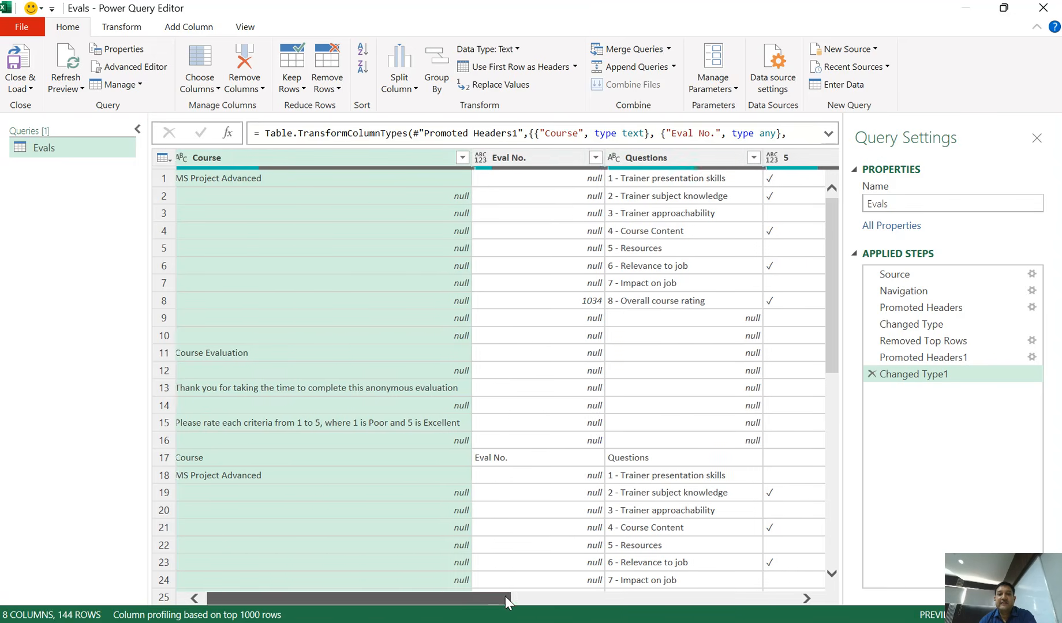
pyautogui.moveTo(505, 596); pyautogui.dragTo(475, 614)
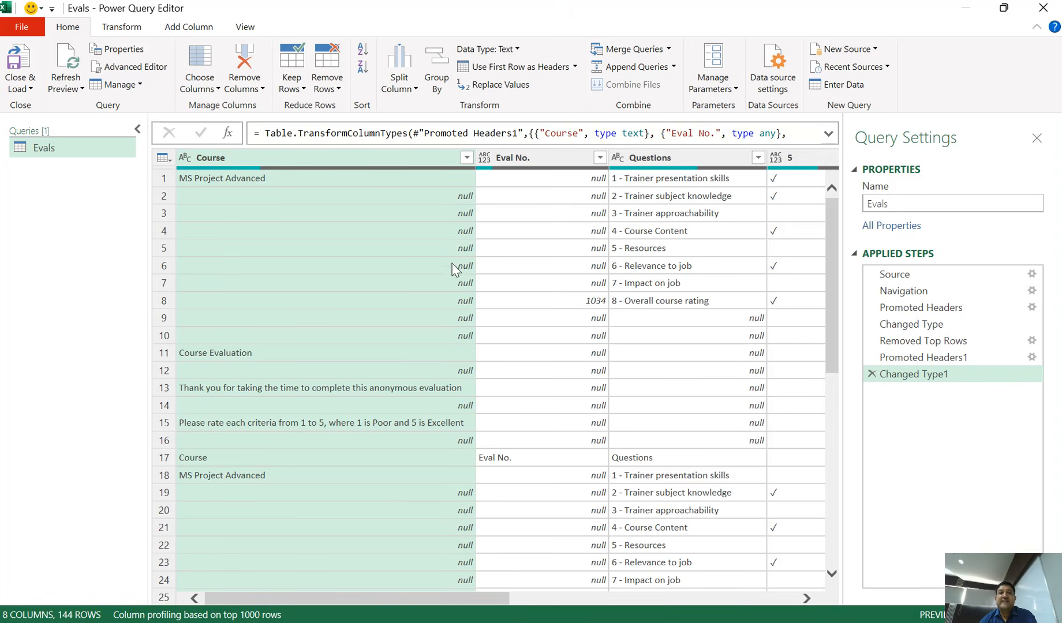
# Fill the Course column down so the empty cells take the course name above them.
pyautogui.click(306, 178)
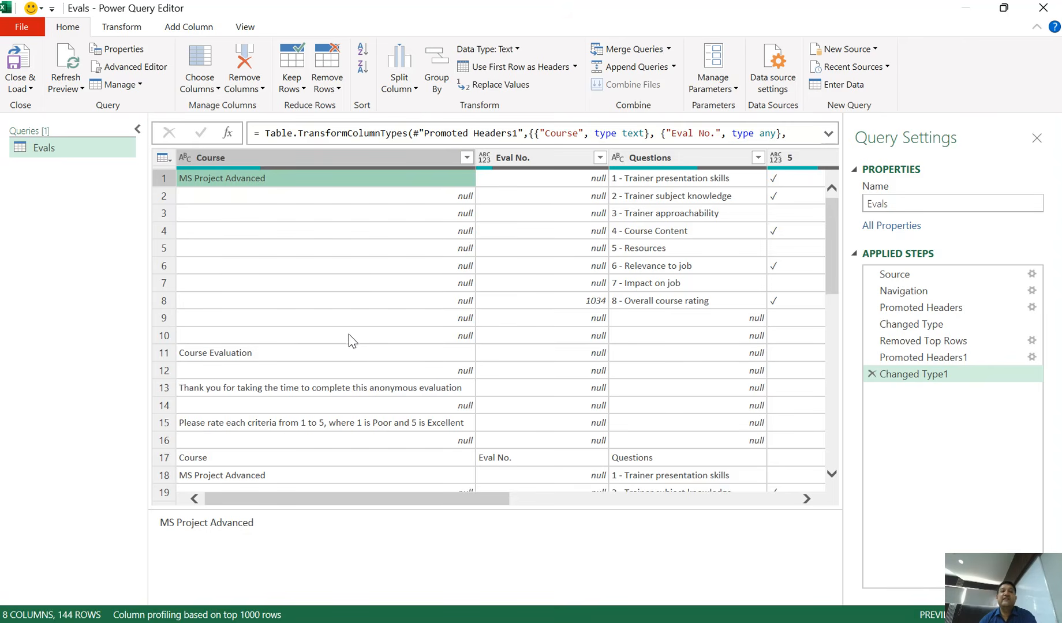
pyautogui.click(351, 160)
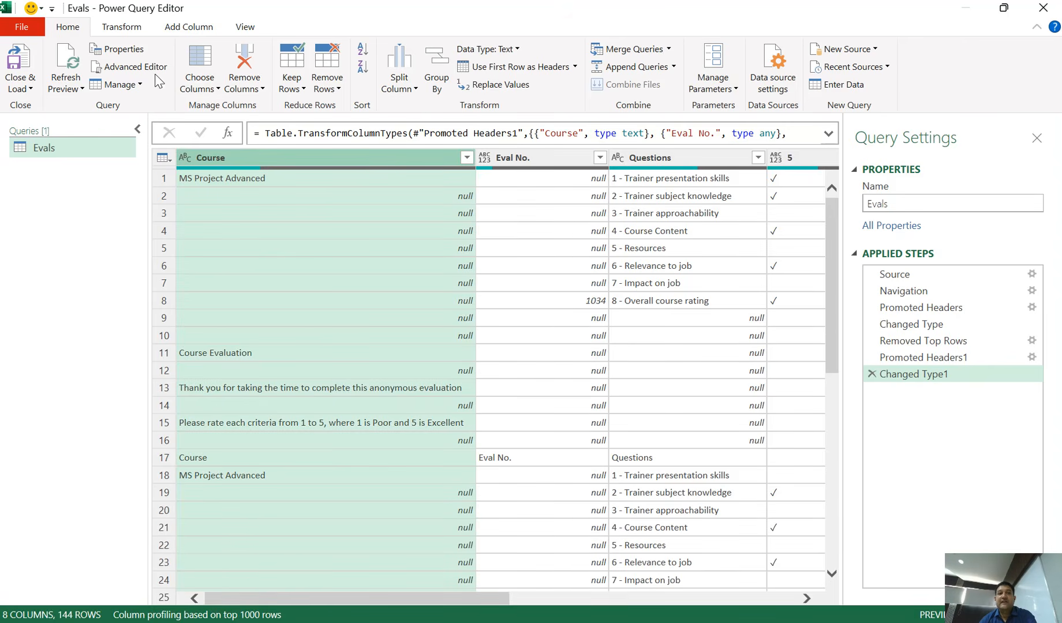
pyautogui.click(125, 29)
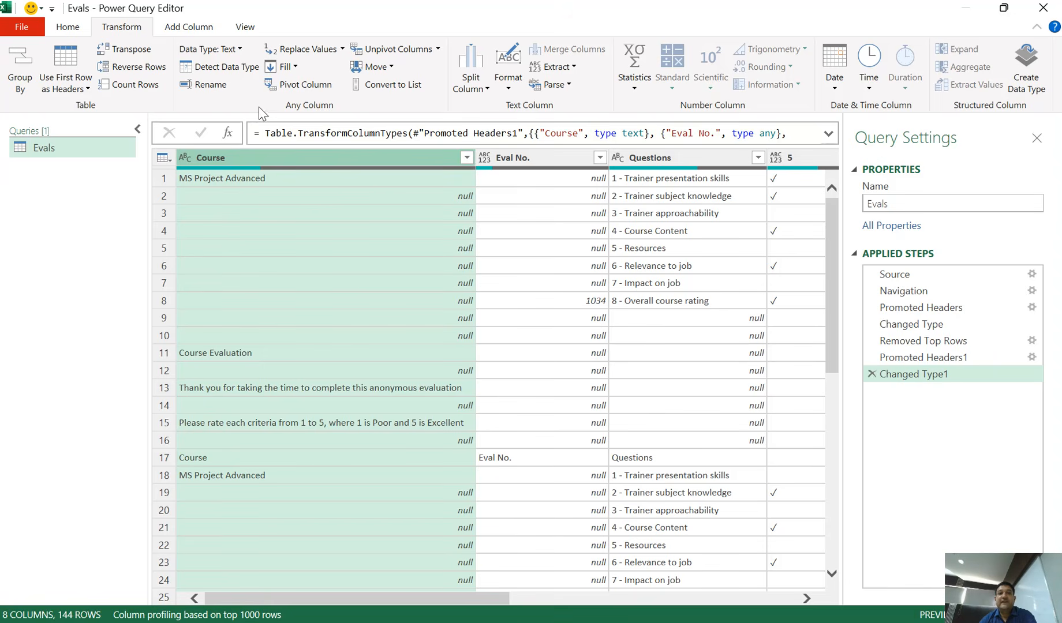
pyautogui.click(294, 67)
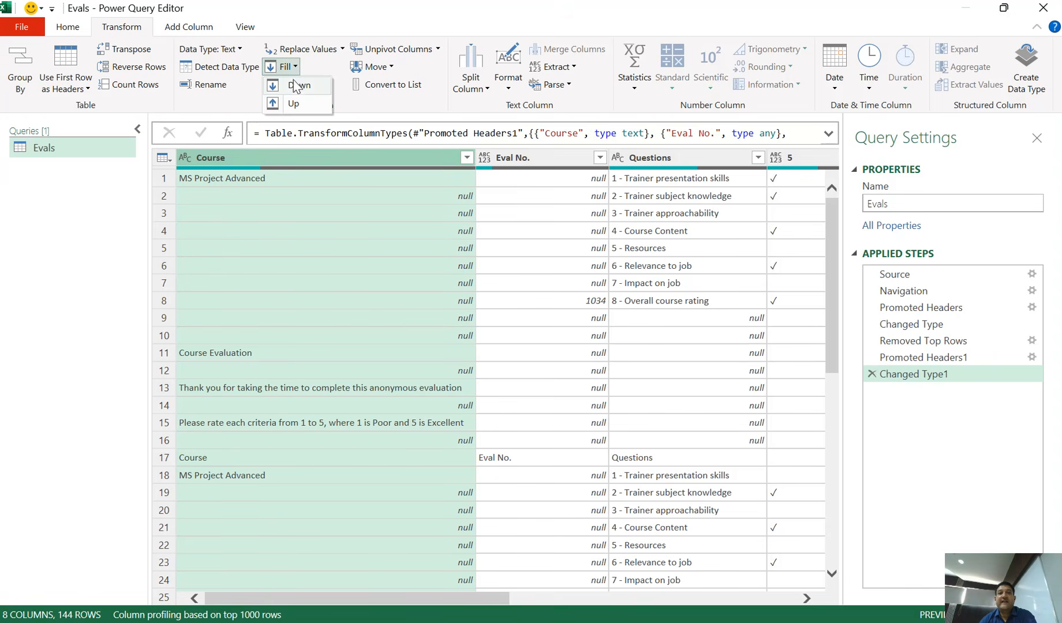
pyautogui.click(296, 86)
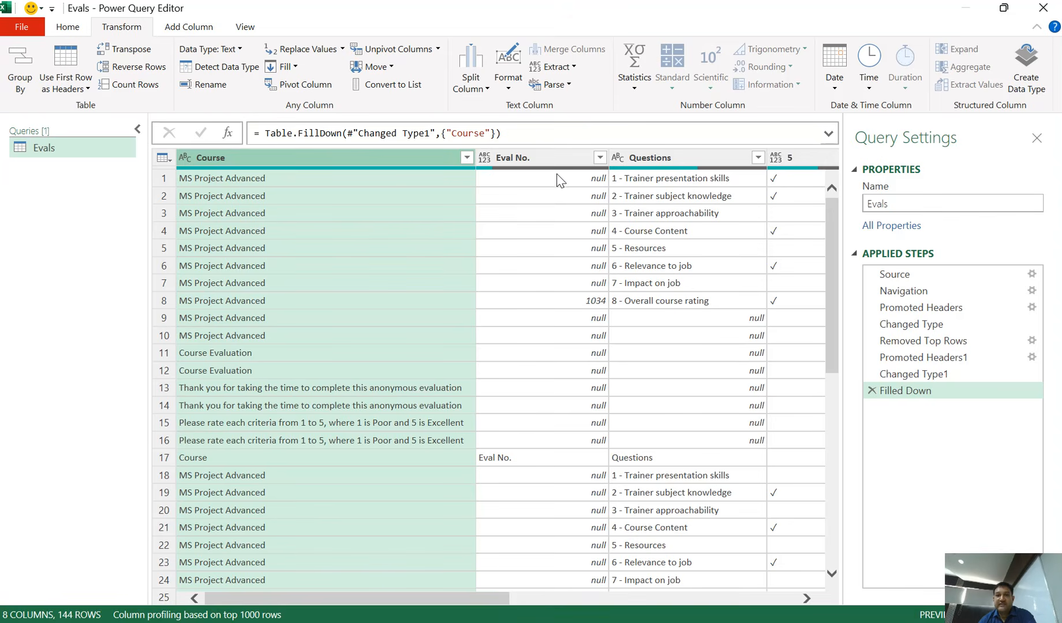
# Fill the Eval No. column up and check the evaluation numbers against the question rows.
pyautogui.click(545, 159)
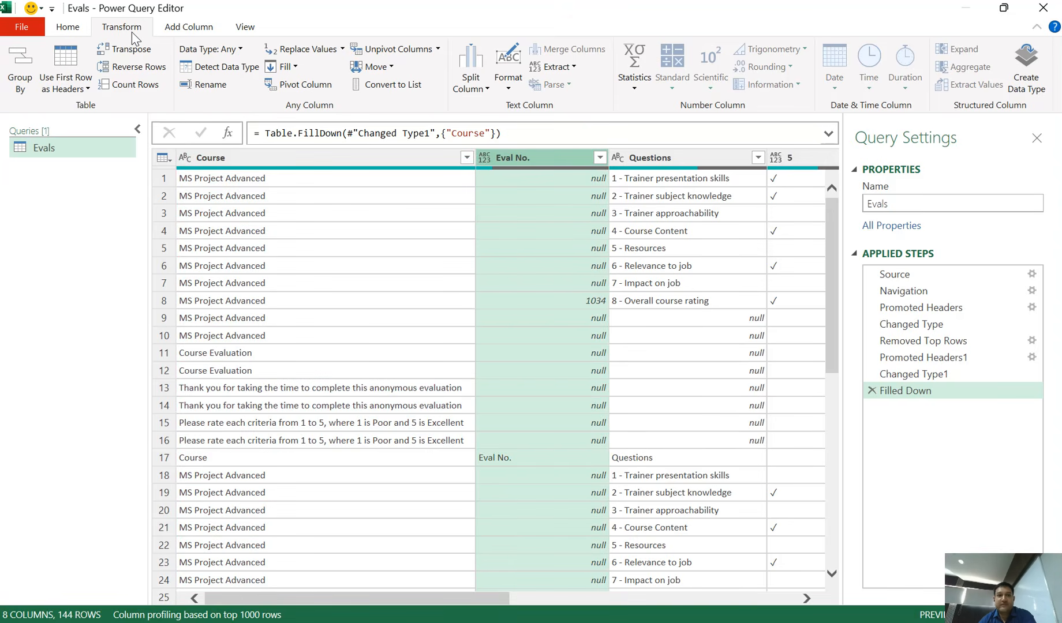
pyautogui.click(295, 67)
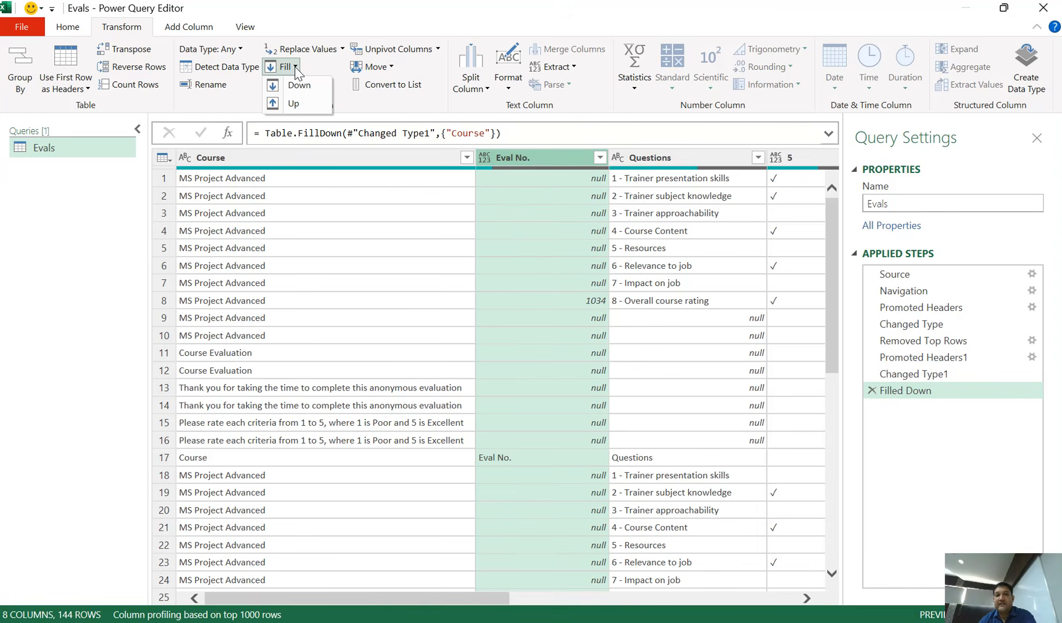
pyautogui.click(293, 104)
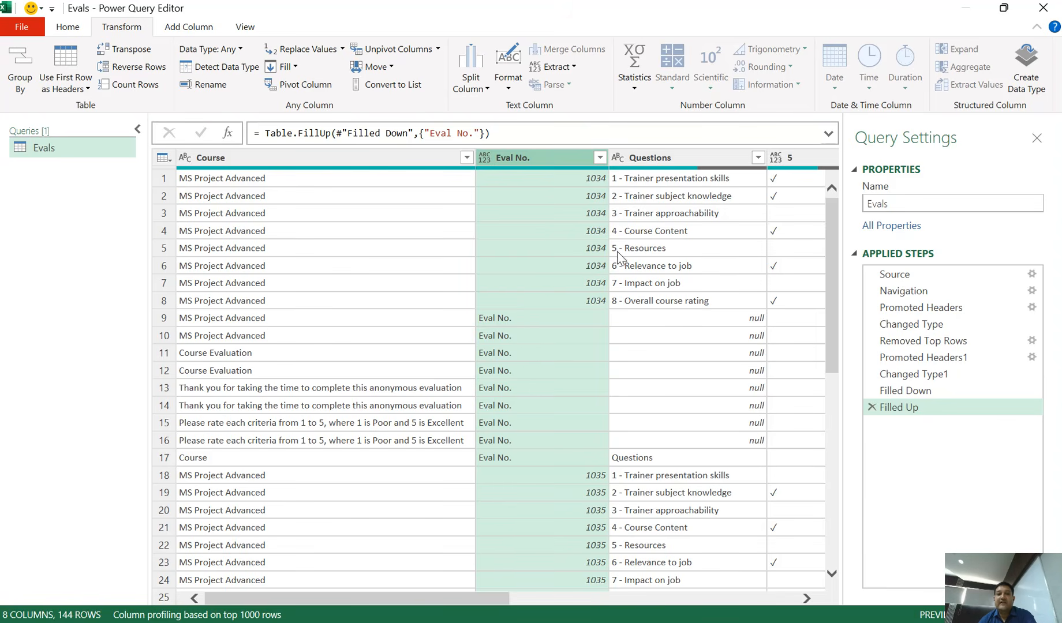
pyautogui.moveTo(487, 595); pyautogui.dragTo(477, 597)
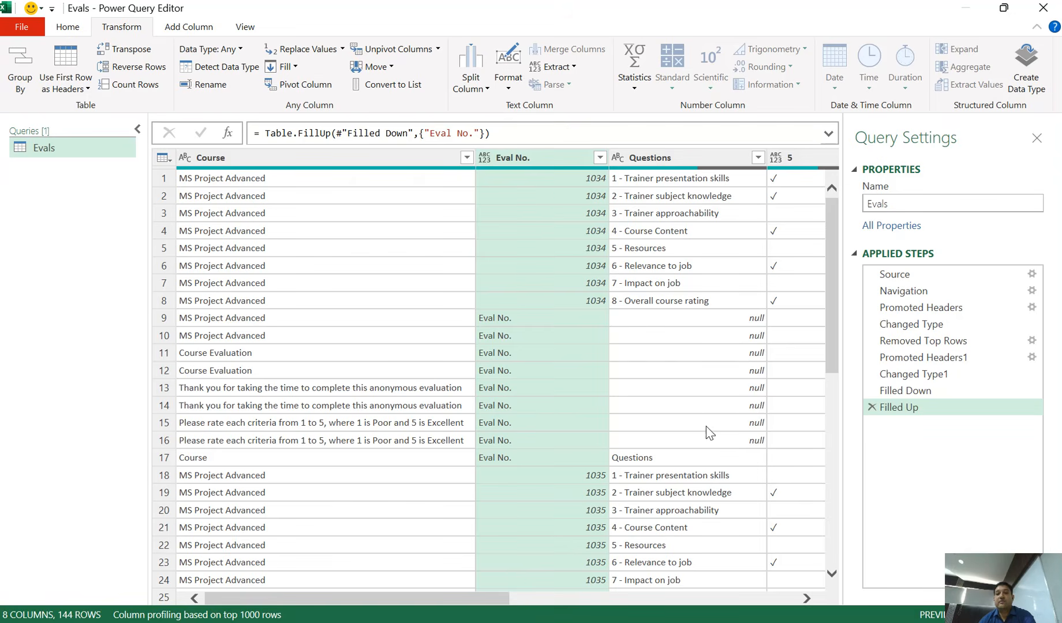
pyautogui.scroll(-1, 655, 372)
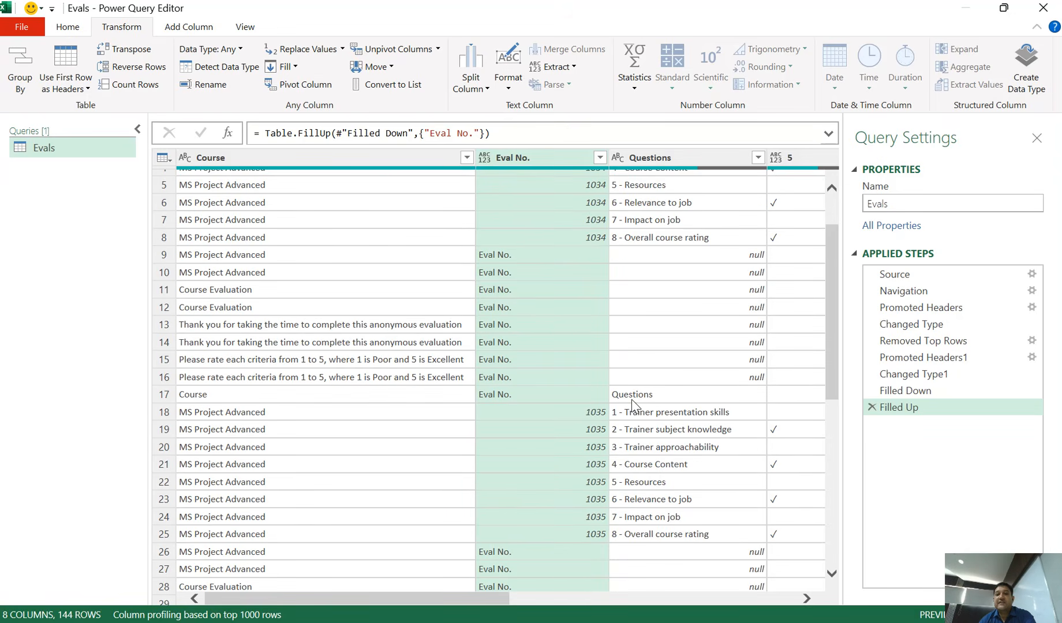
pyautogui.scroll(-2, 633, 404)
pyautogui.scroll(-1, 648, 430)
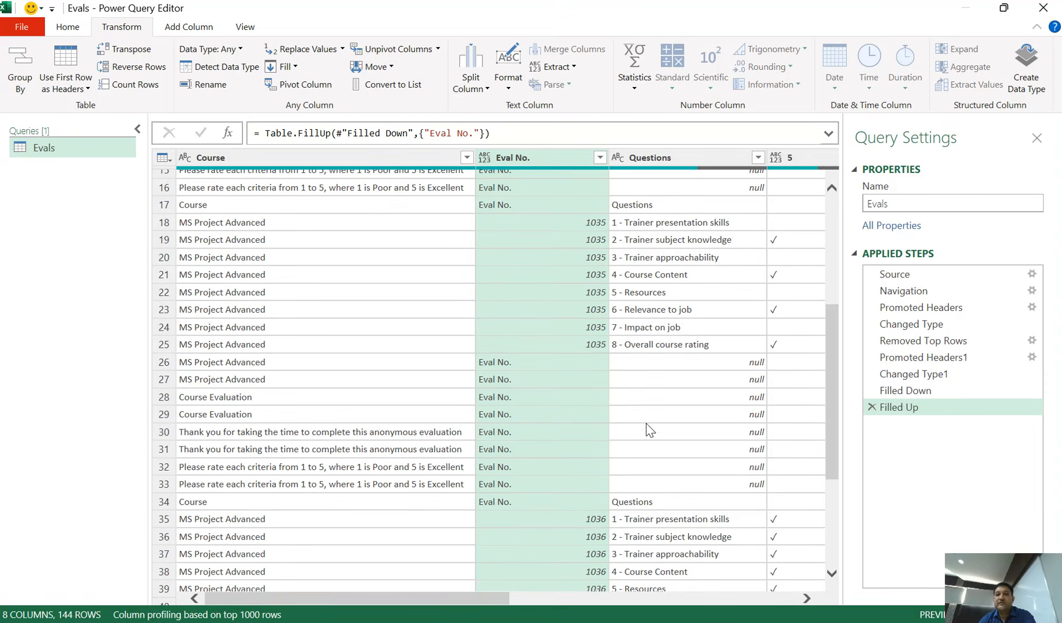
pyautogui.scroll(5, 649, 430)
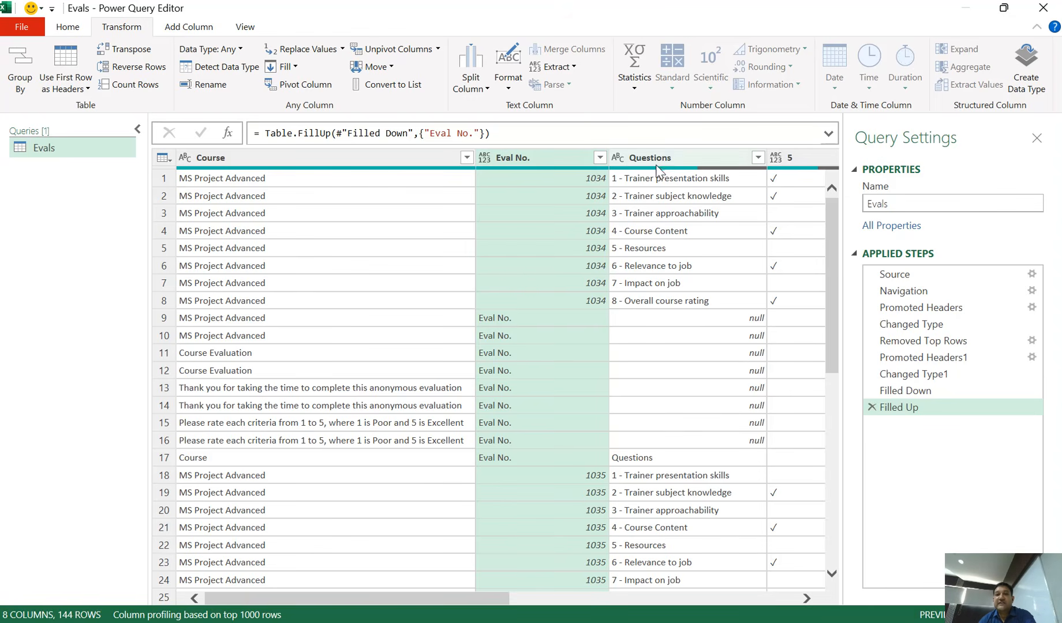
# Filter the Questions column to exclude the null and Questions entries, and check the remaining rows.
pyautogui.click(701, 160)
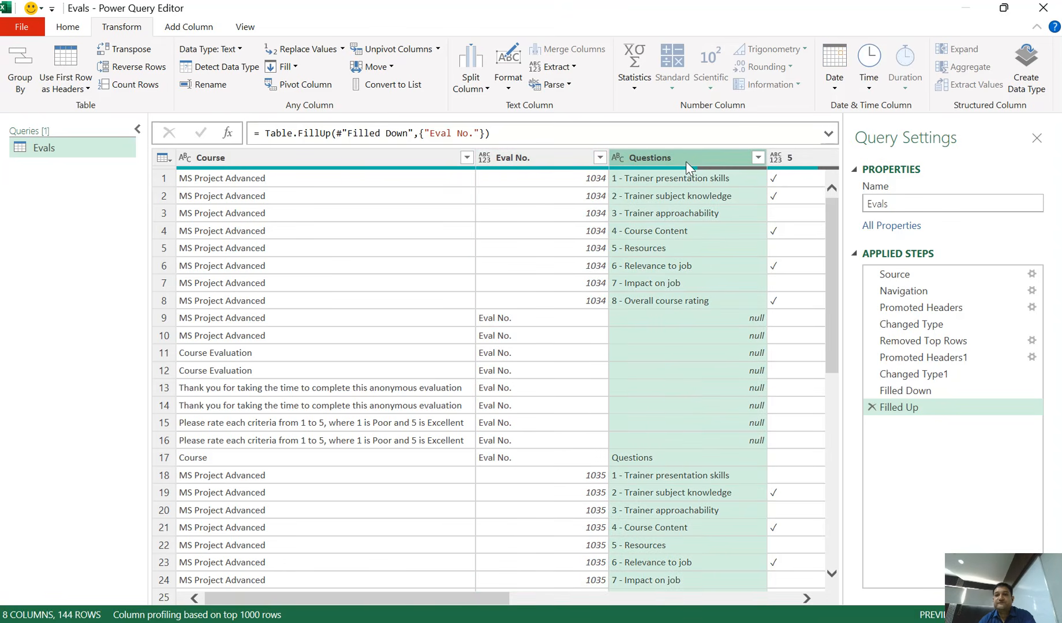
pyautogui.click(758, 158)
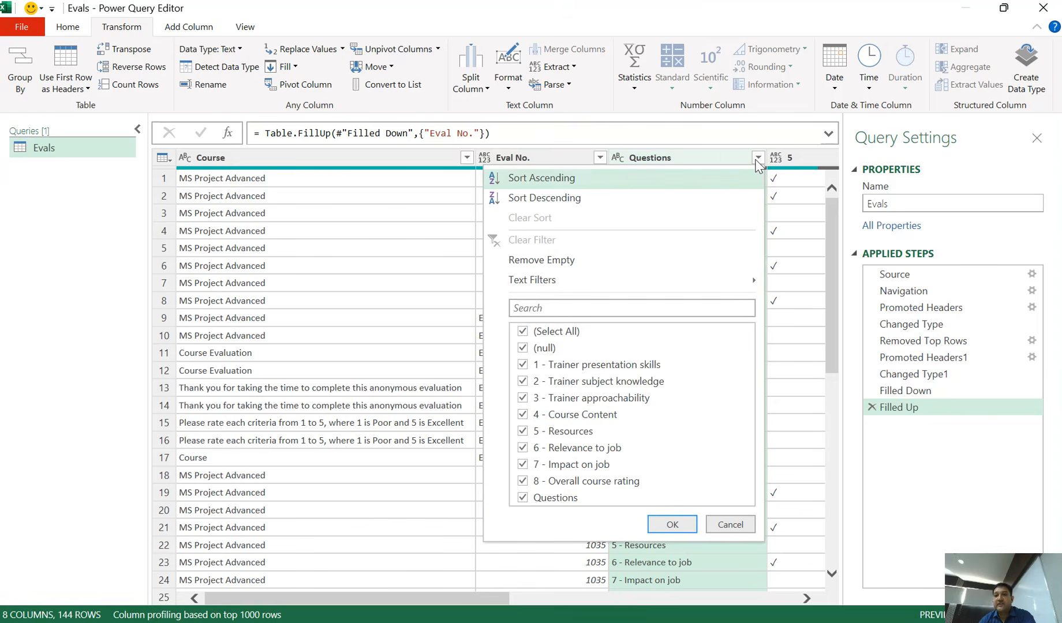
pyautogui.click(524, 349)
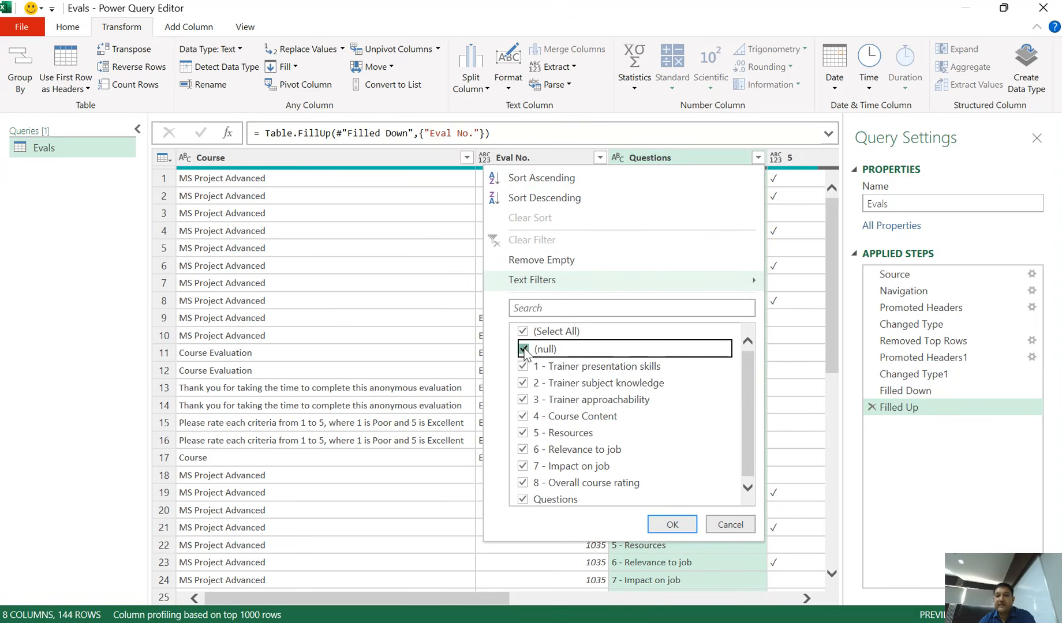
pyautogui.click(524, 499)
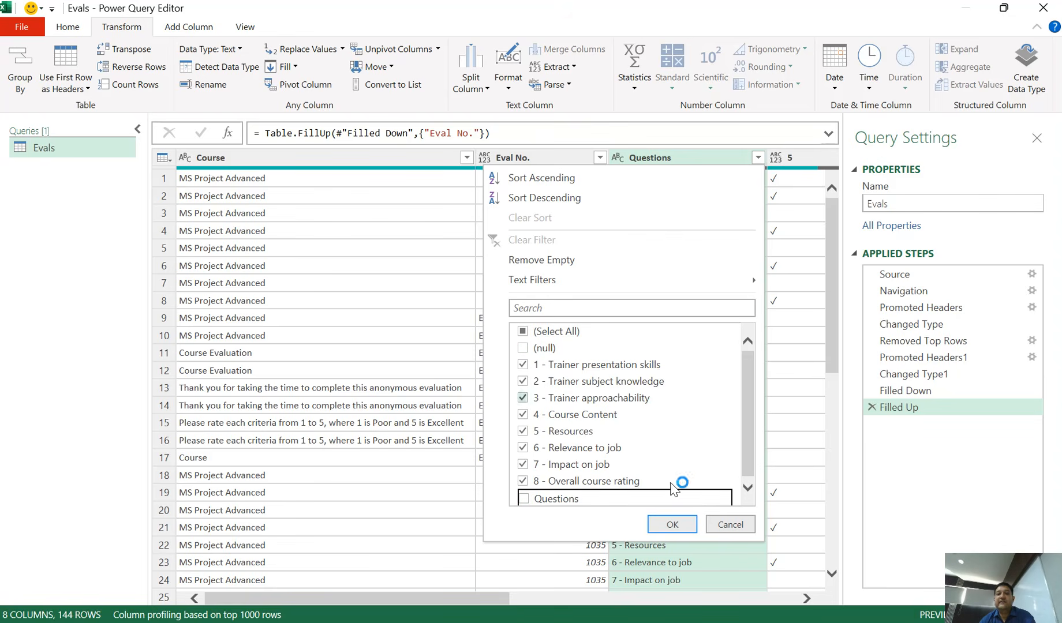
pyautogui.click(670, 525)
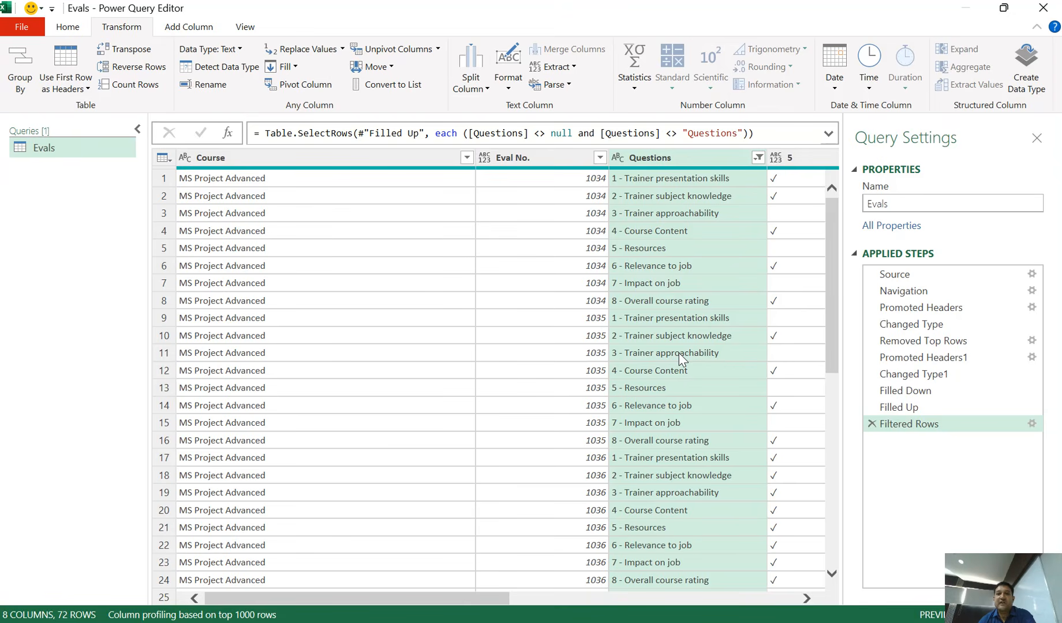
pyautogui.scroll(-5, 678, 353)
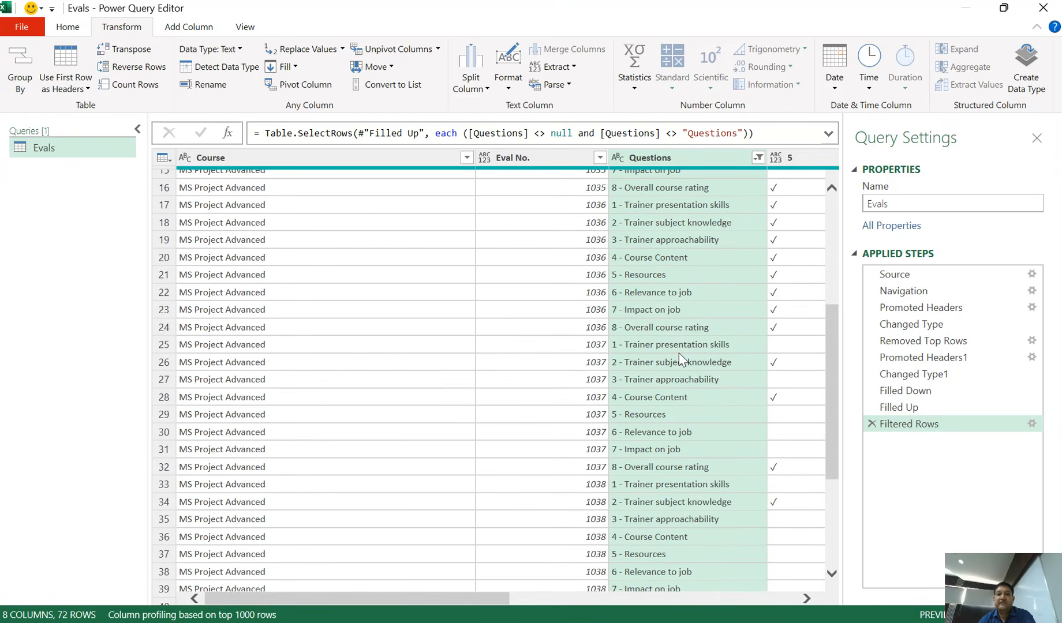
pyautogui.scroll(-7, 678, 358)
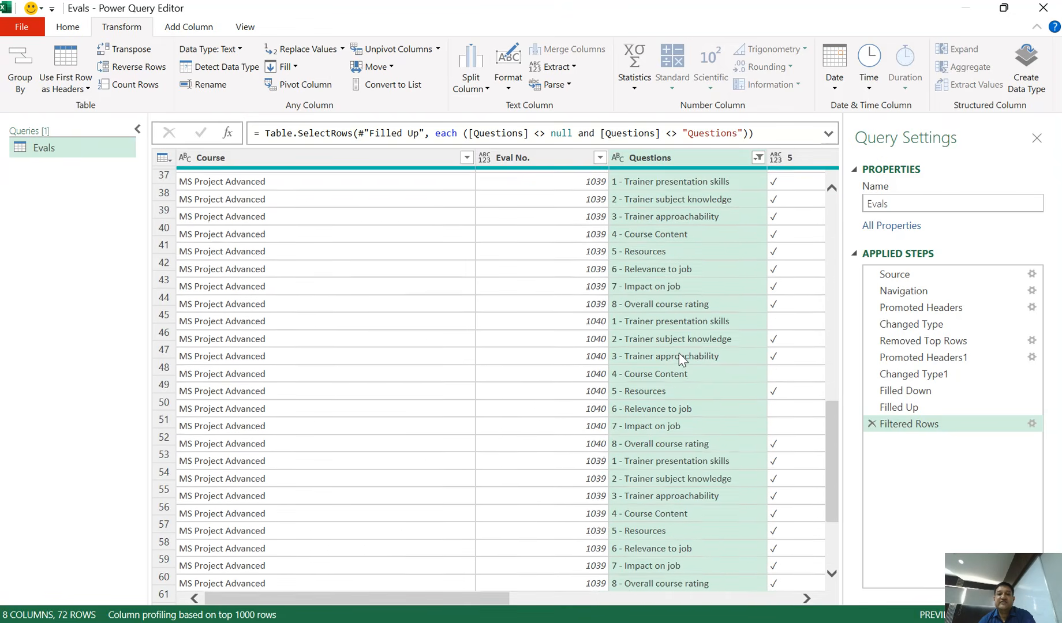
pyautogui.scroll(-4, 679, 357)
pyautogui.scroll(4, 679, 354)
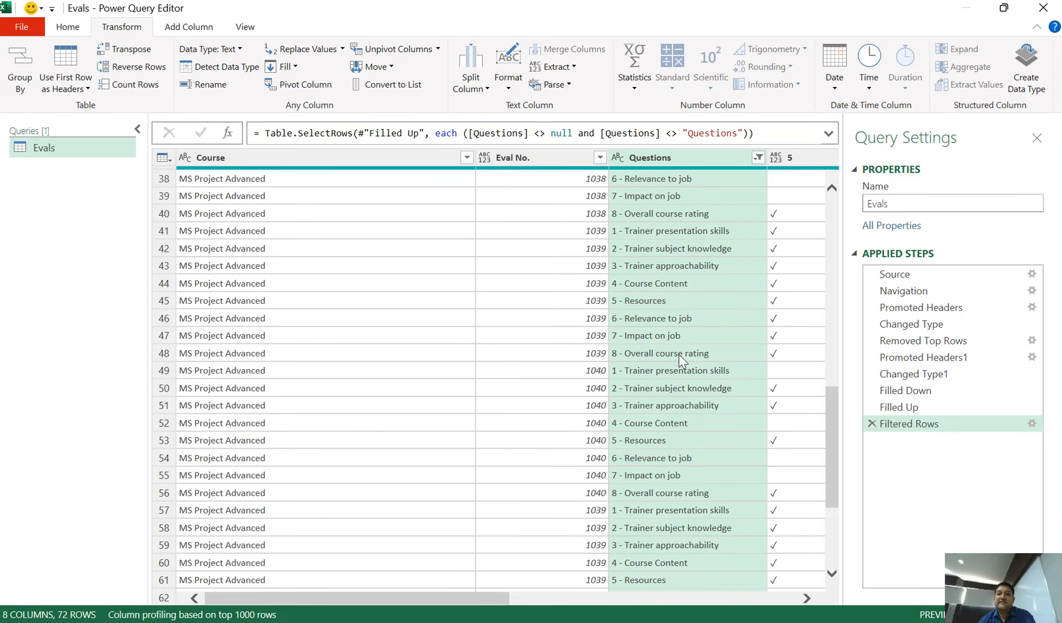
pyautogui.moveTo(830, 421); pyautogui.dragTo(830, 215)
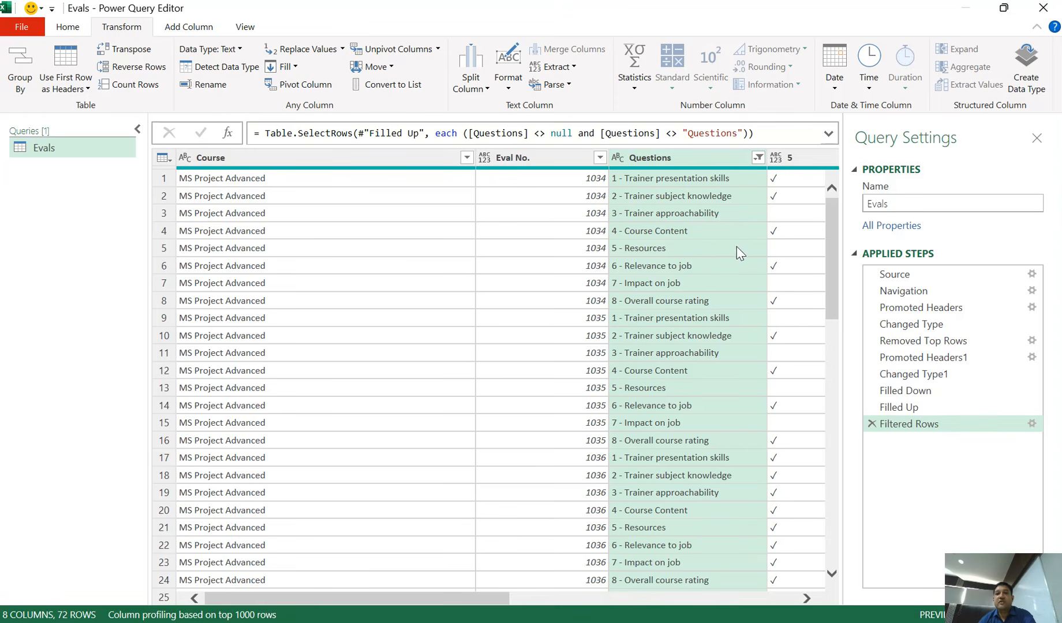
# Sort the rows by Questions in ascending order and then by Eval No. in ascending order.
pyautogui.click(758, 158)
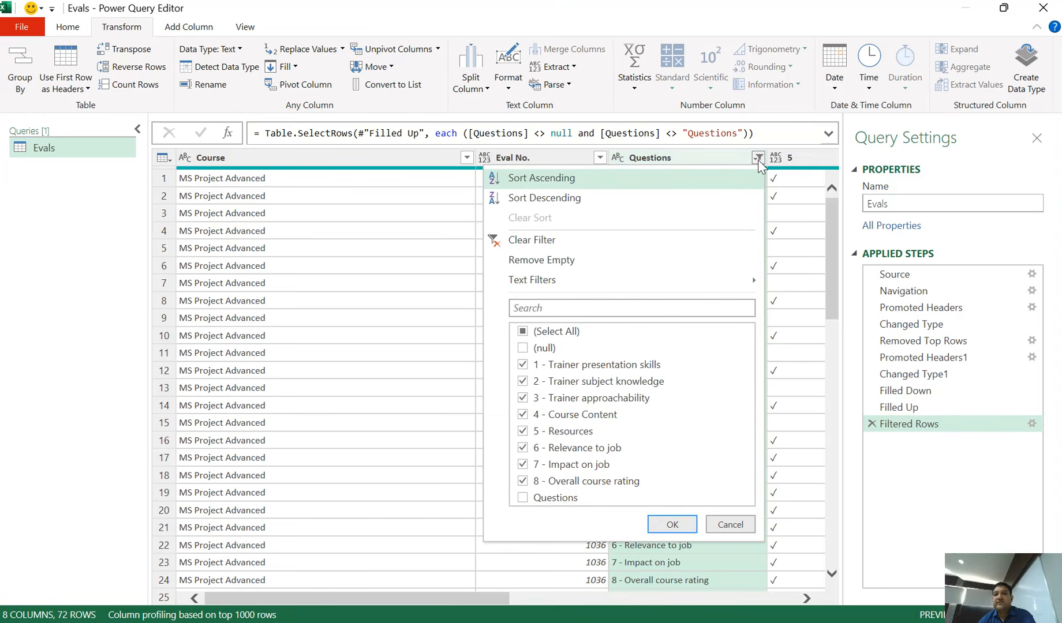
pyautogui.click(558, 184)
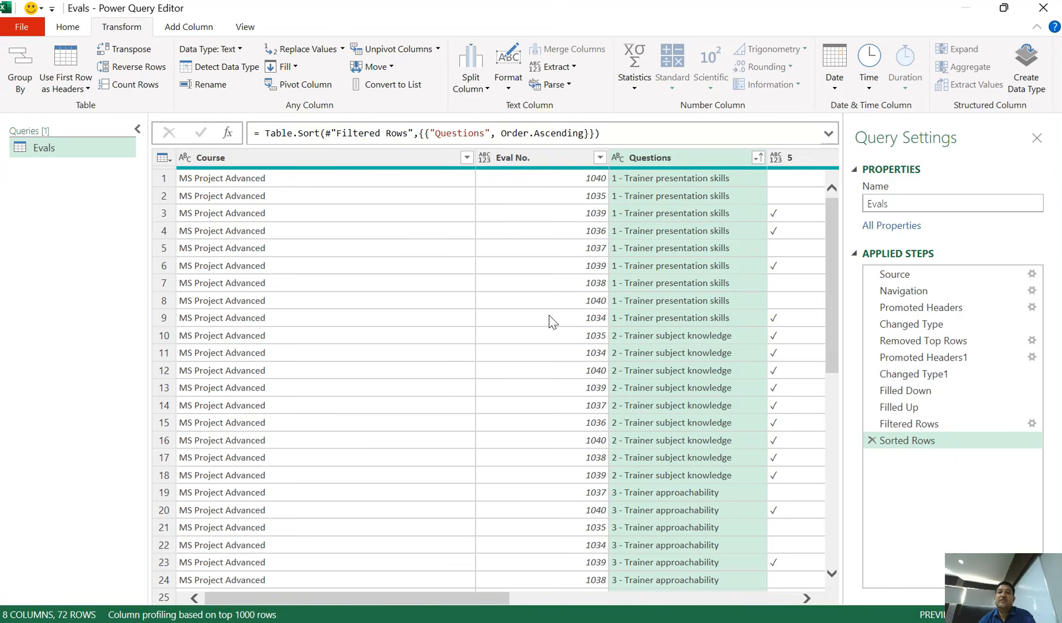
pyautogui.click(600, 159)
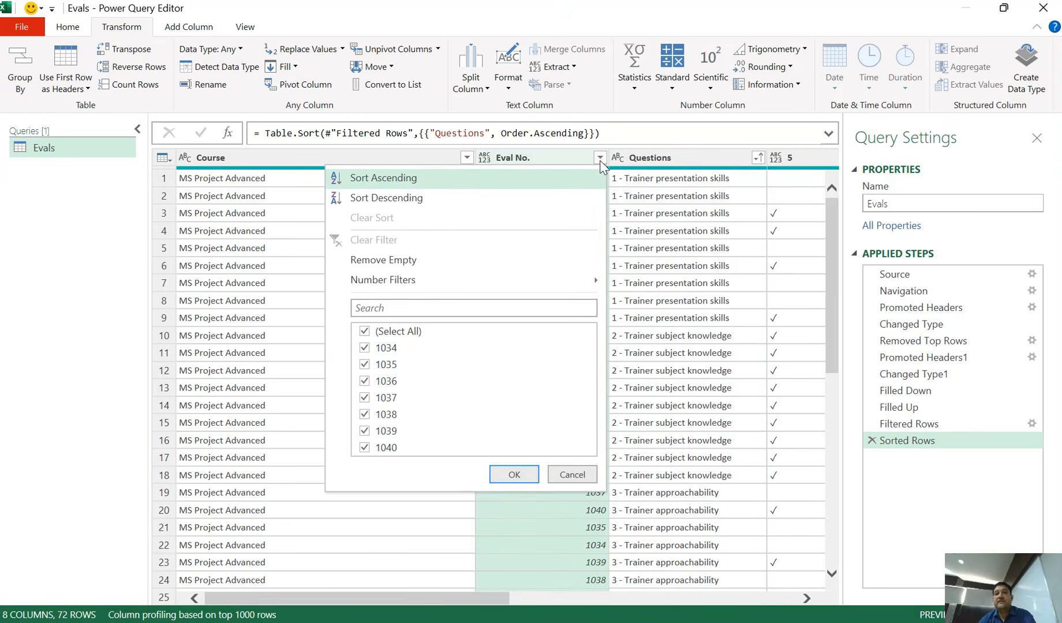
pyautogui.click(401, 179)
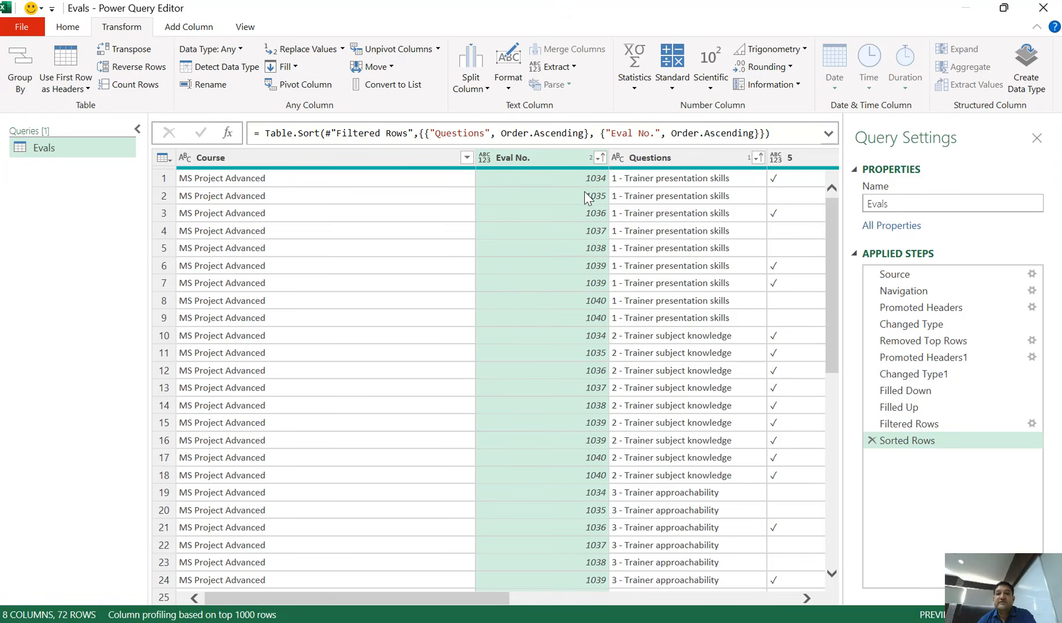
pyautogui.click(655, 180)
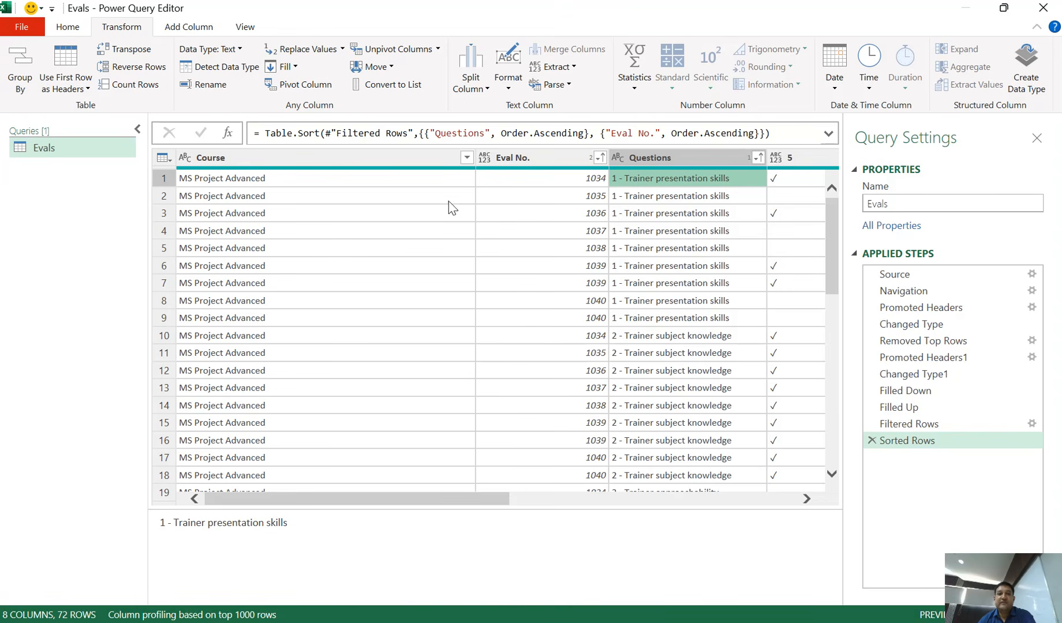
# Remove duplicate rows based on all columns of the Evals query and check the evaluation numbers under each question.
pyautogui.click(347, 181)
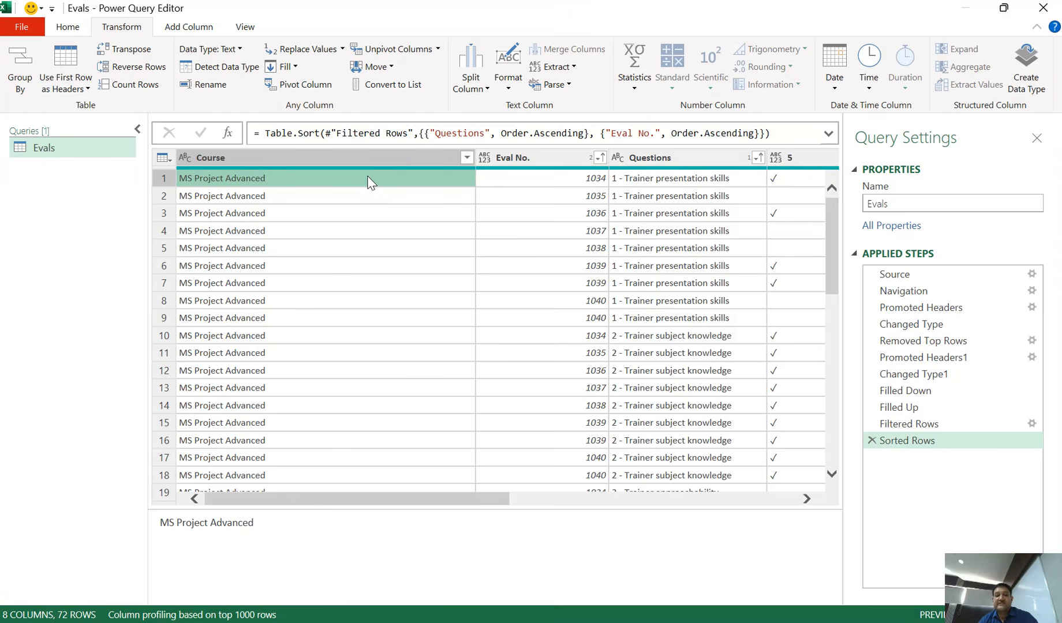
pyautogui.hotkey('ctrl', 'a')
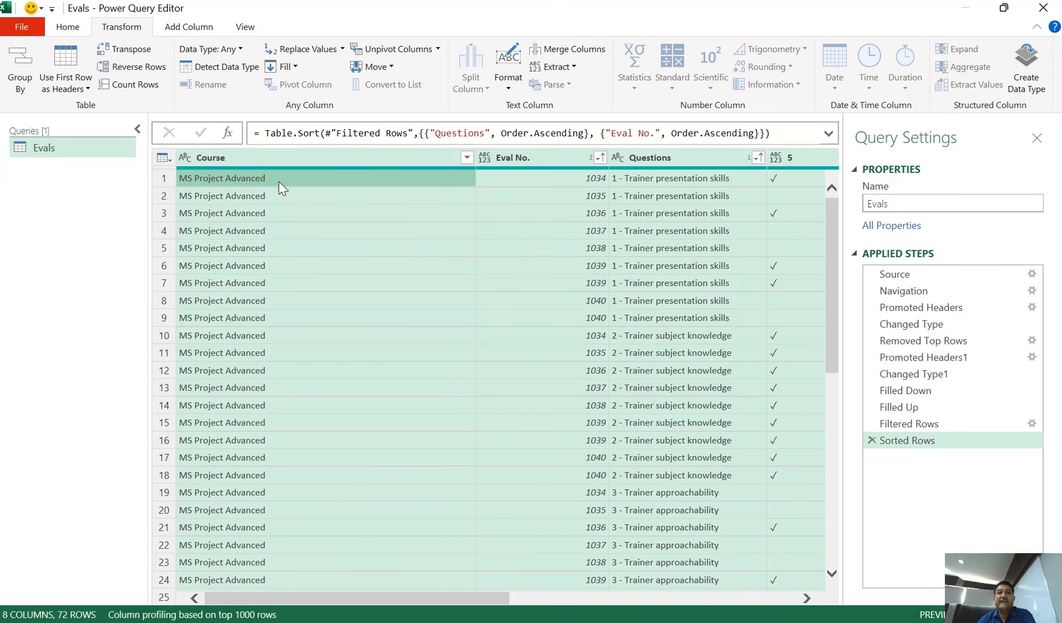
pyautogui.click(75, 28)
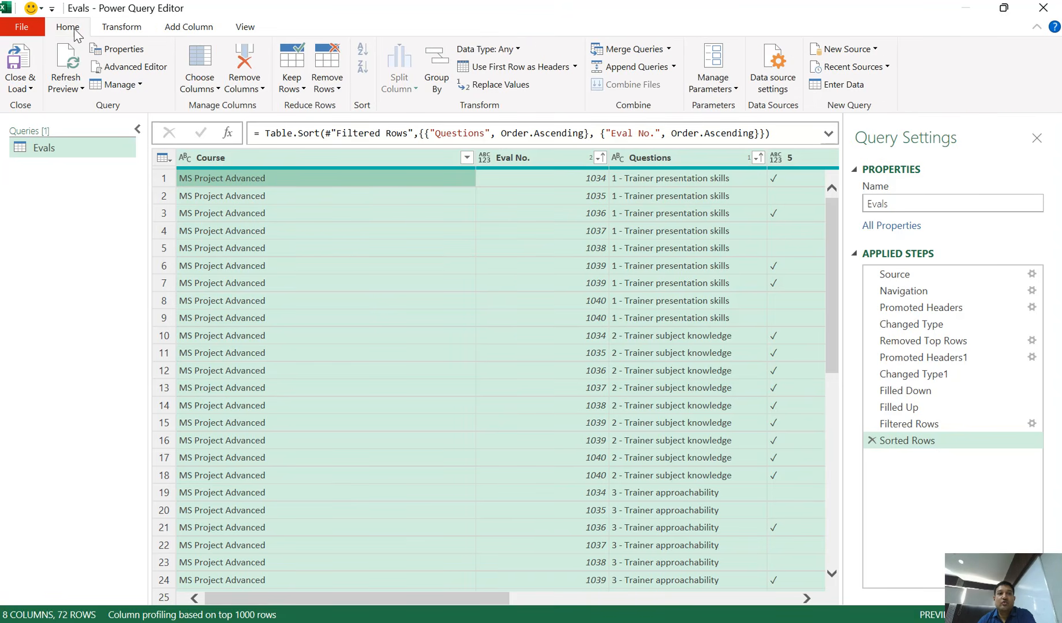
pyautogui.click(337, 89)
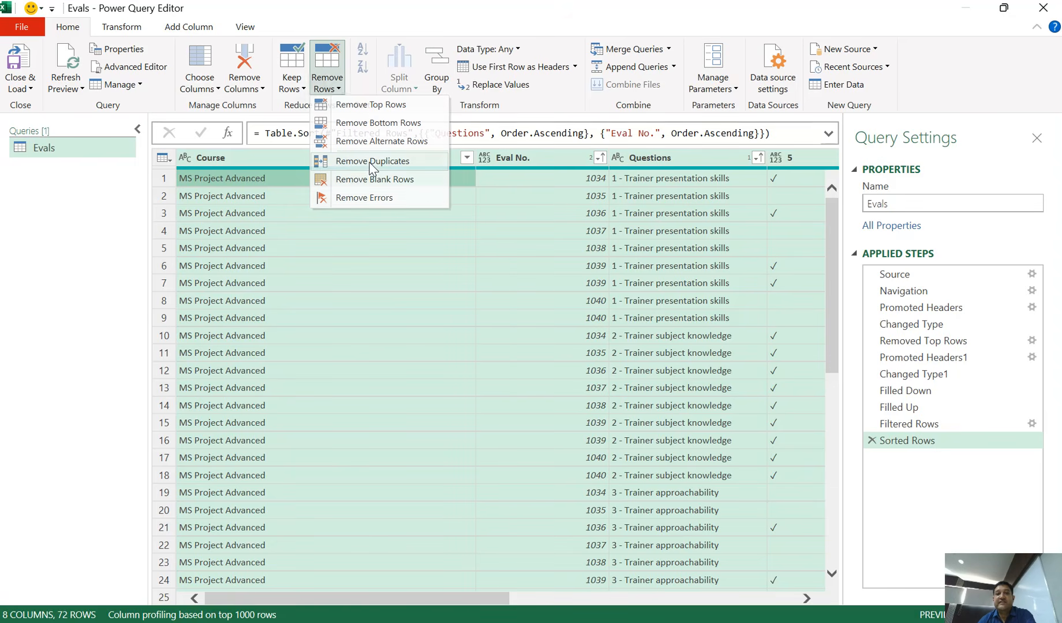
pyautogui.click(371, 162)
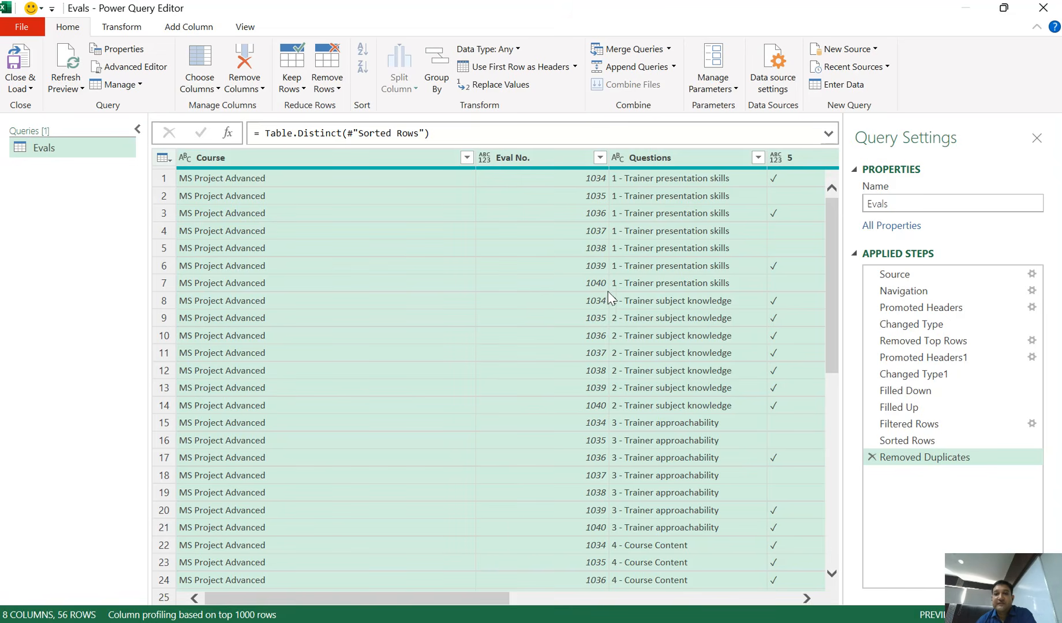
pyautogui.click(597, 265)
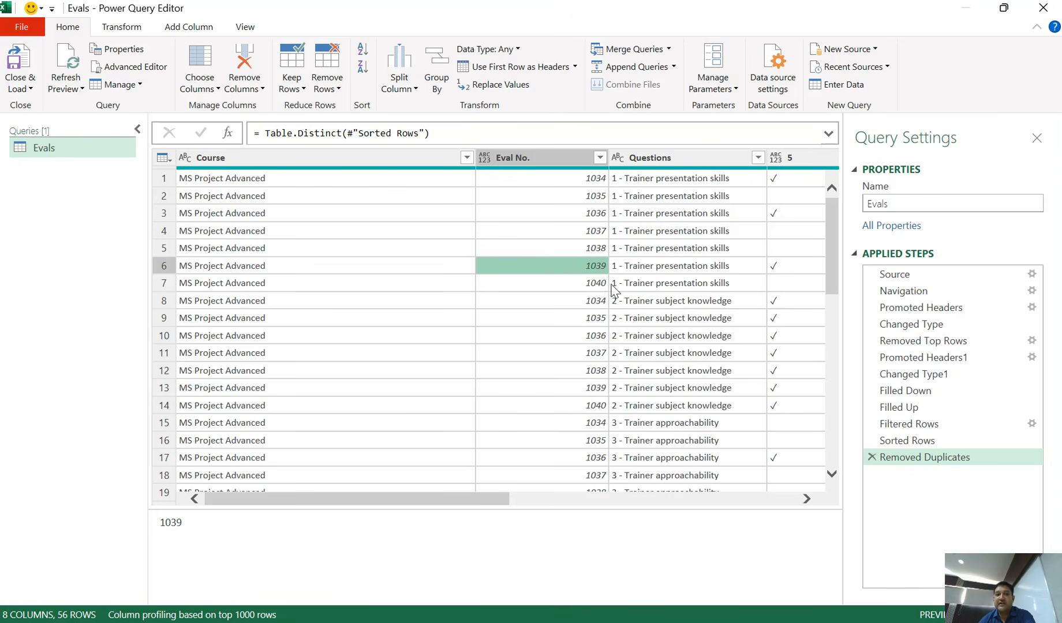
pyautogui.click(635, 286)
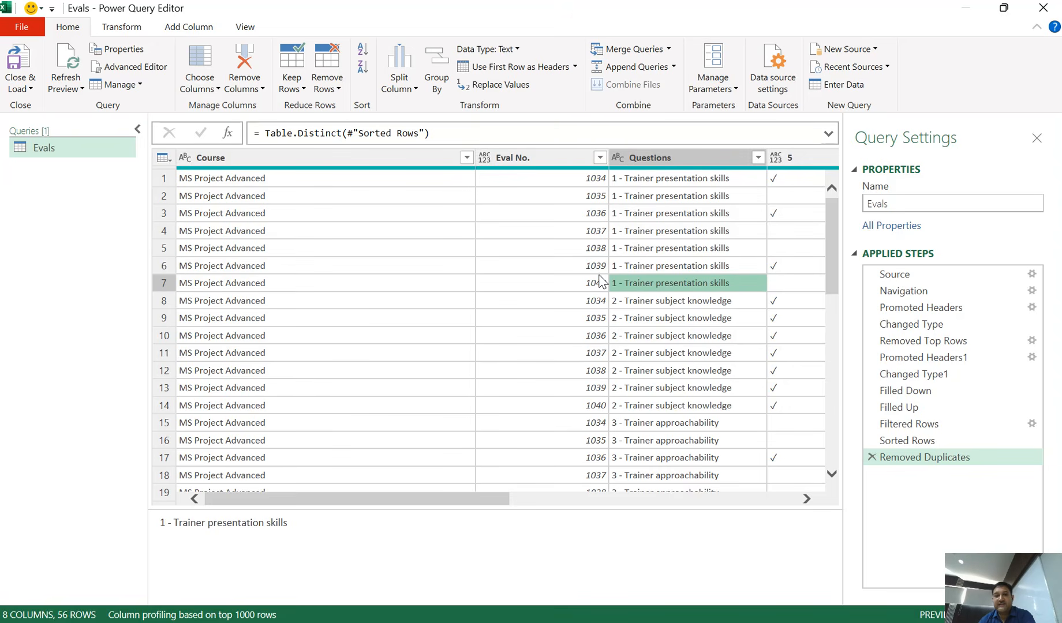
pyautogui.scroll(-1, 684, 318)
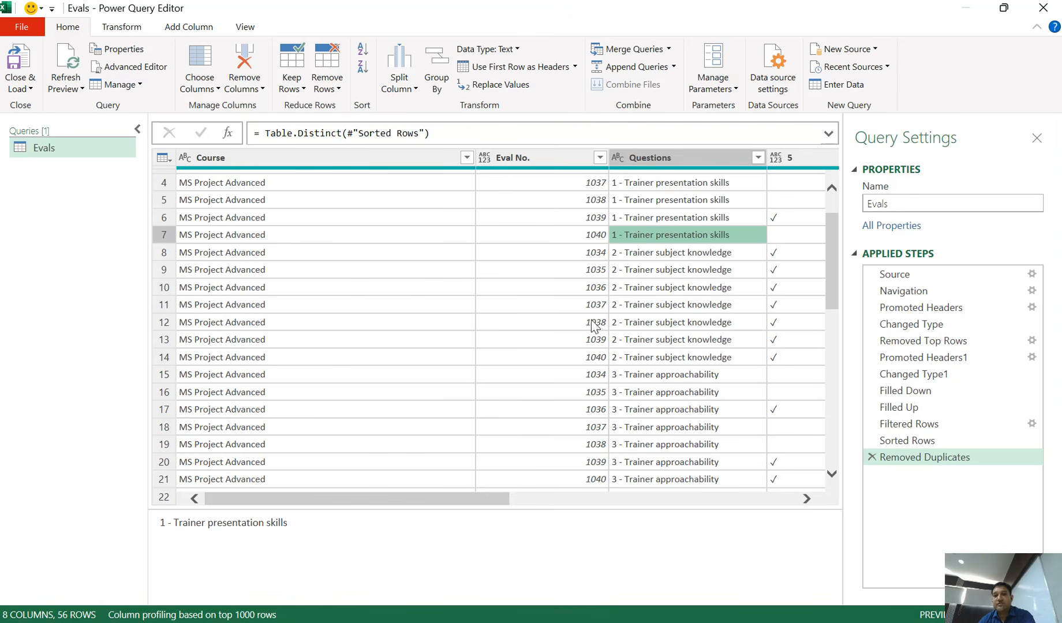
pyautogui.scroll(-1, 676, 382)
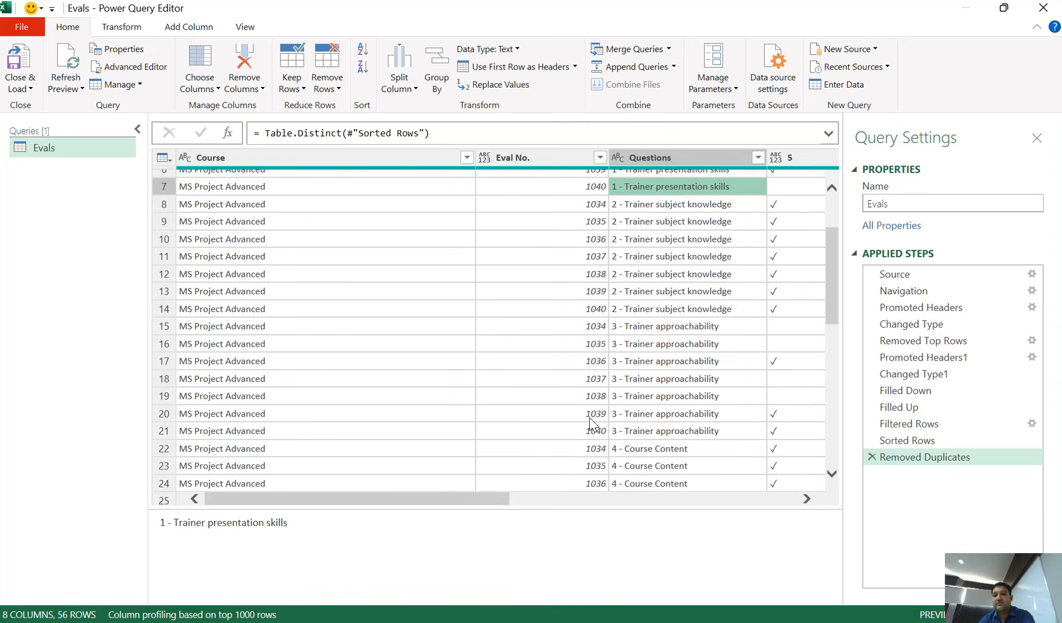
pyautogui.scroll(2, 616, 420)
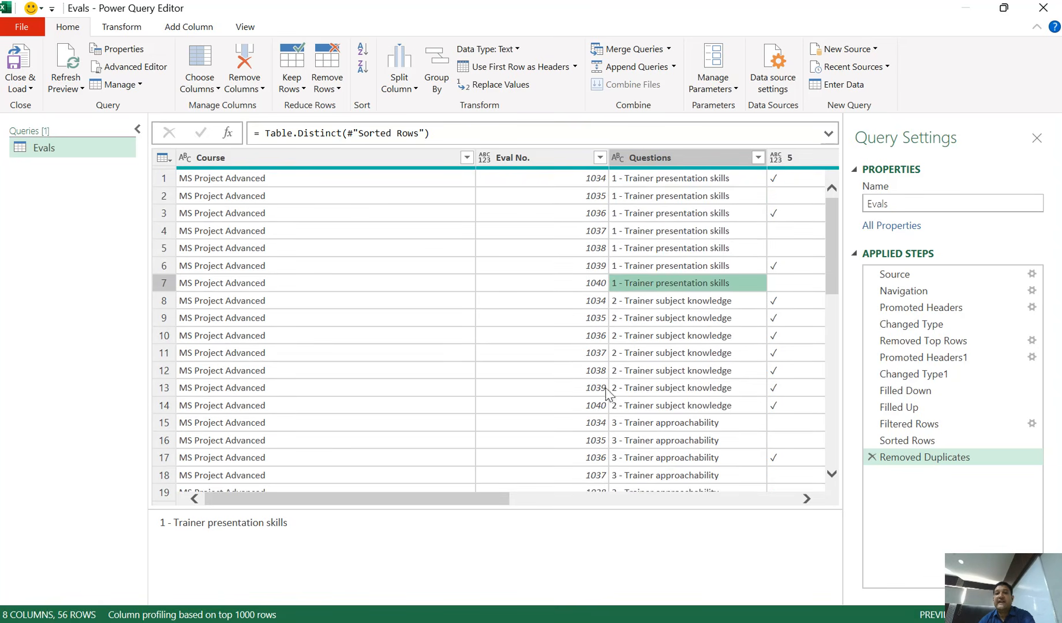
# Narrow the Course column and examine the tick marks in the rating columns for all questions.
pyautogui.moveTo(472, 160); pyautogui.dragTo(337, 196)
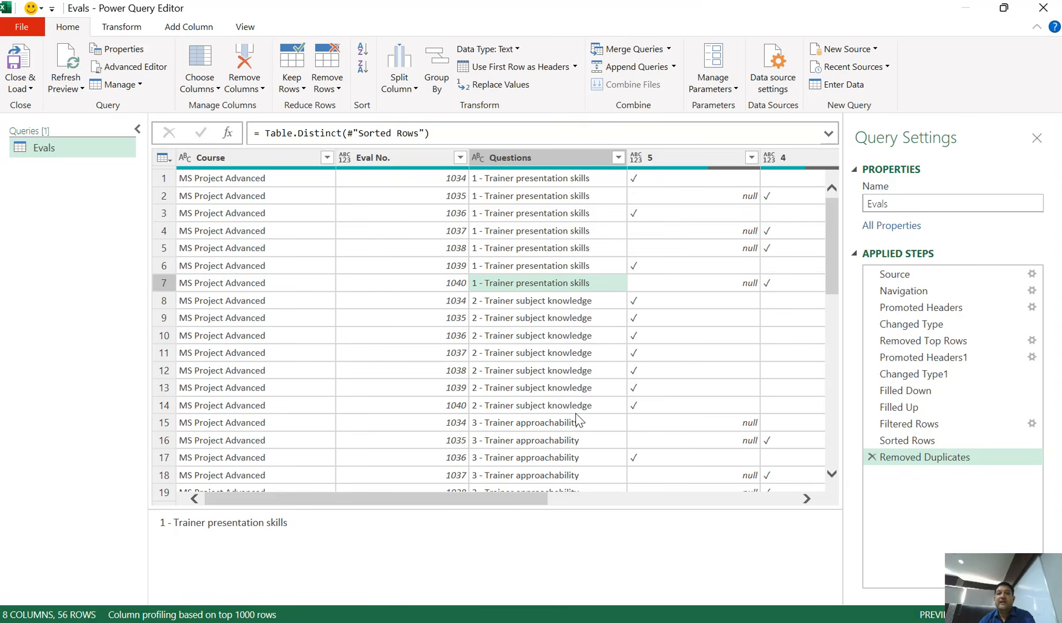
pyautogui.scroll(-1, 580, 372)
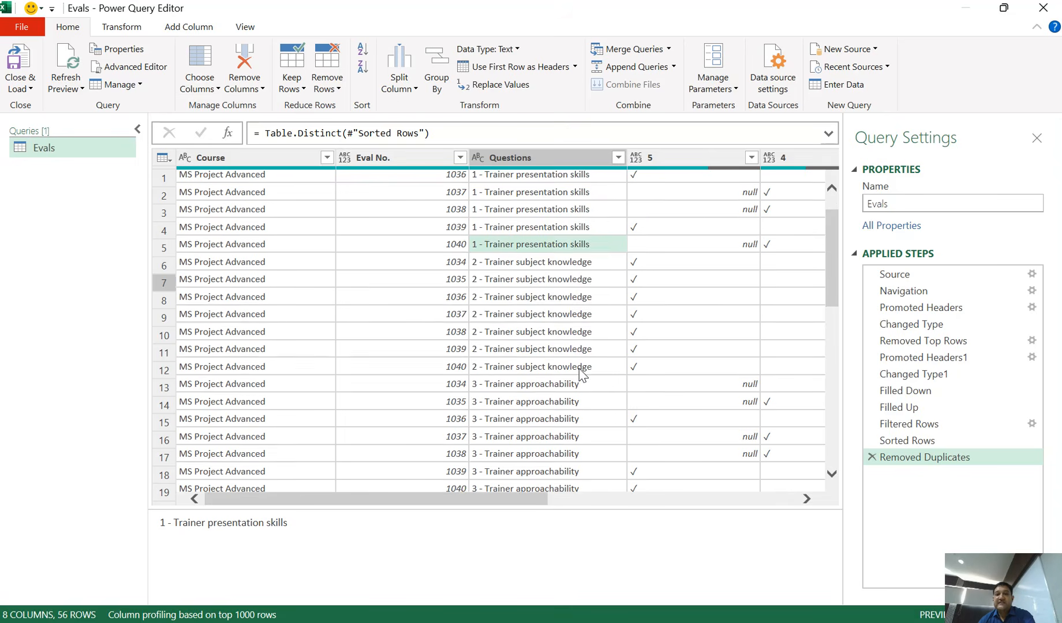
pyautogui.scroll(-10, 580, 372)
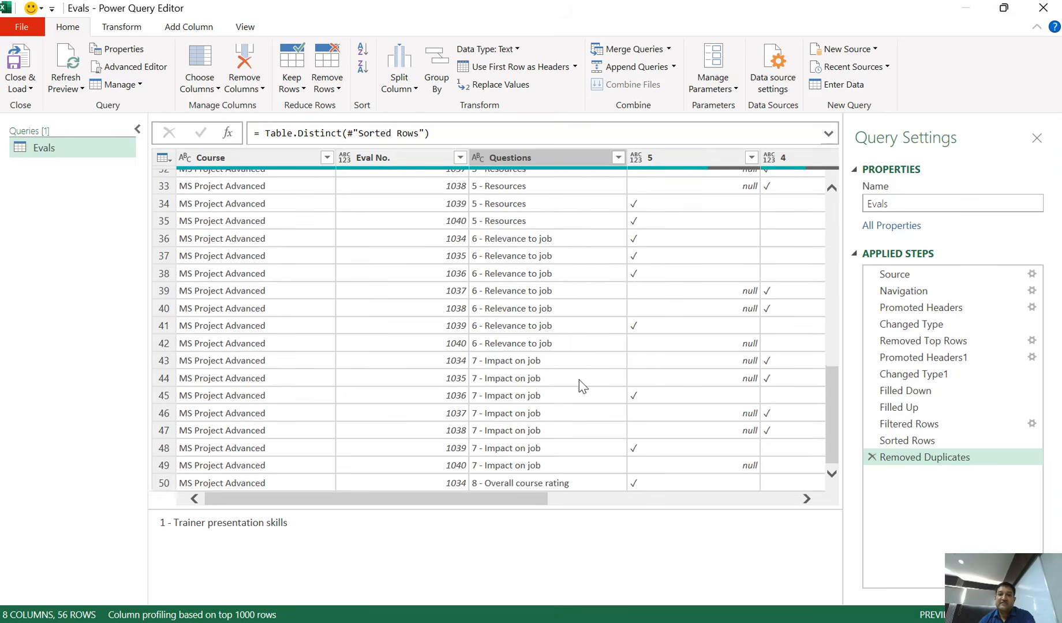
pyautogui.scroll(-2, 579, 380)
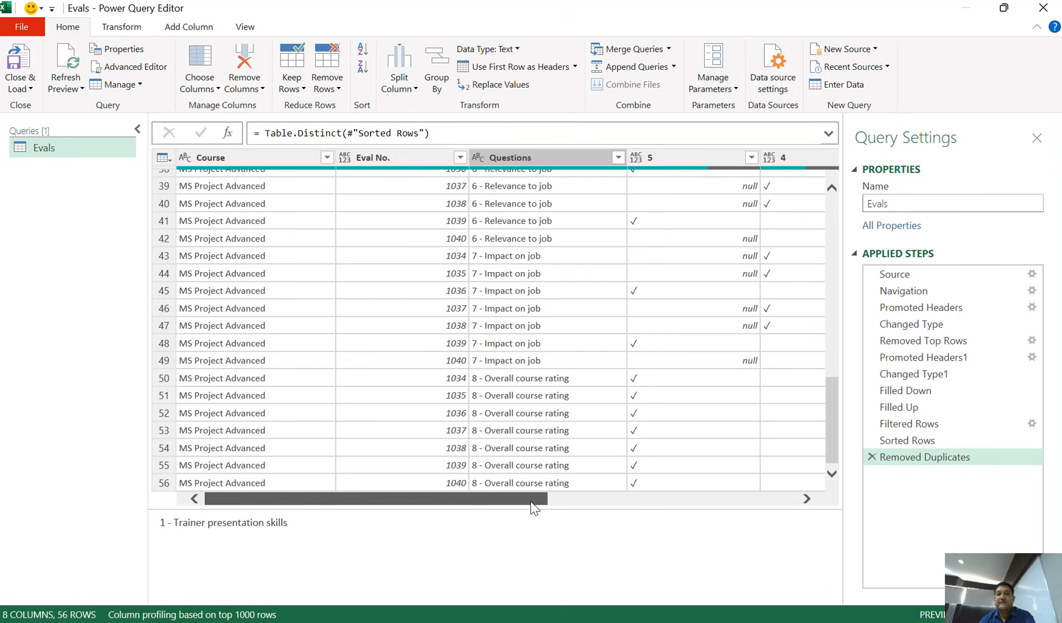
pyautogui.moveTo(534, 508); pyautogui.dragTo(618, 501)
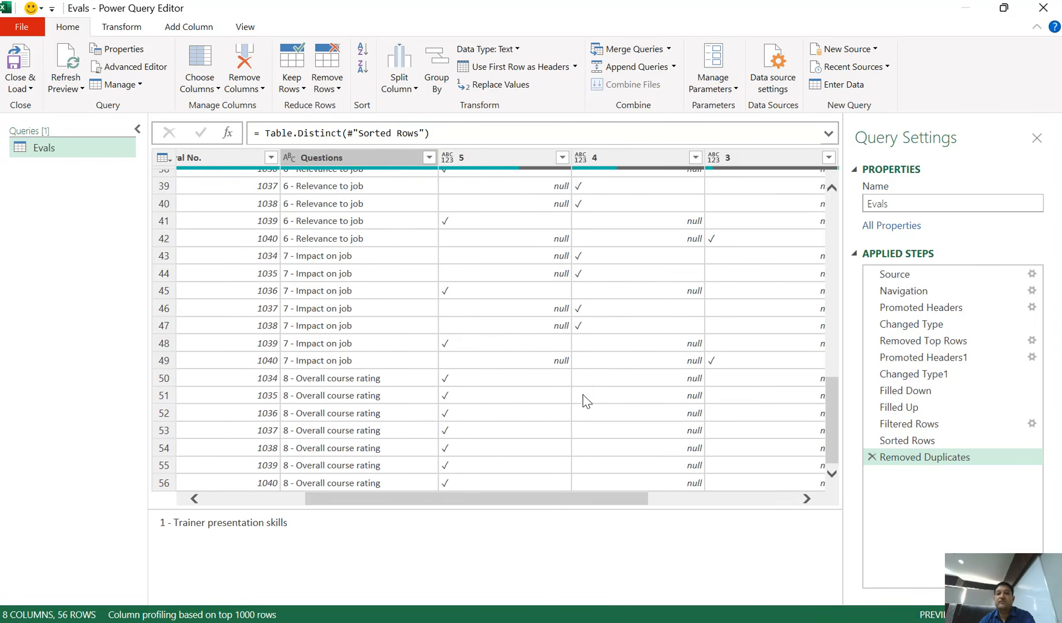
pyautogui.scroll(12, 584, 395)
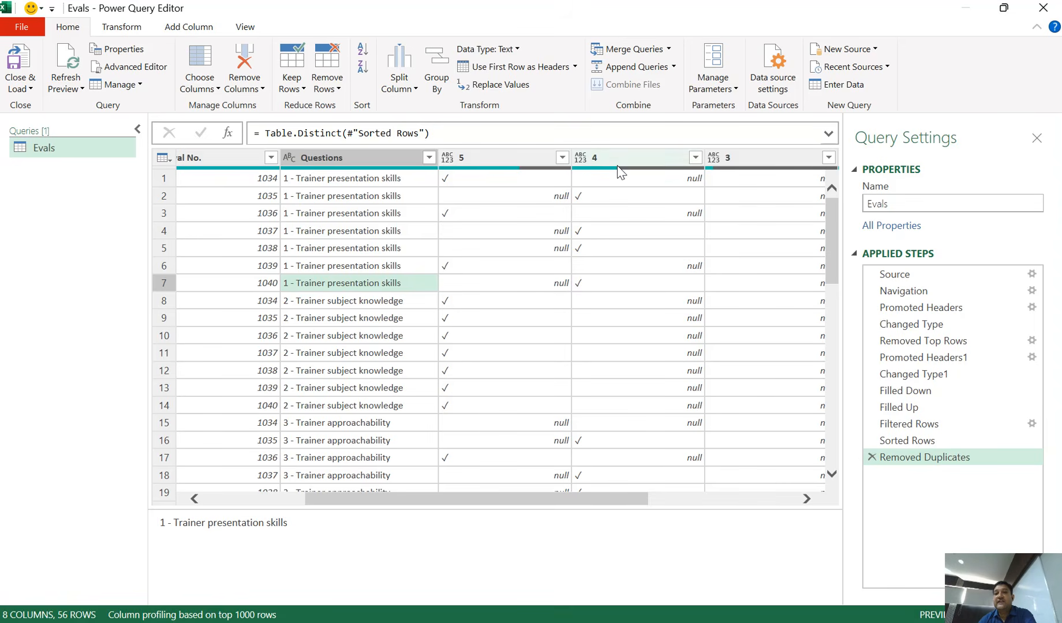
pyautogui.moveTo(625, 501); pyautogui.dragTo(679, 501)
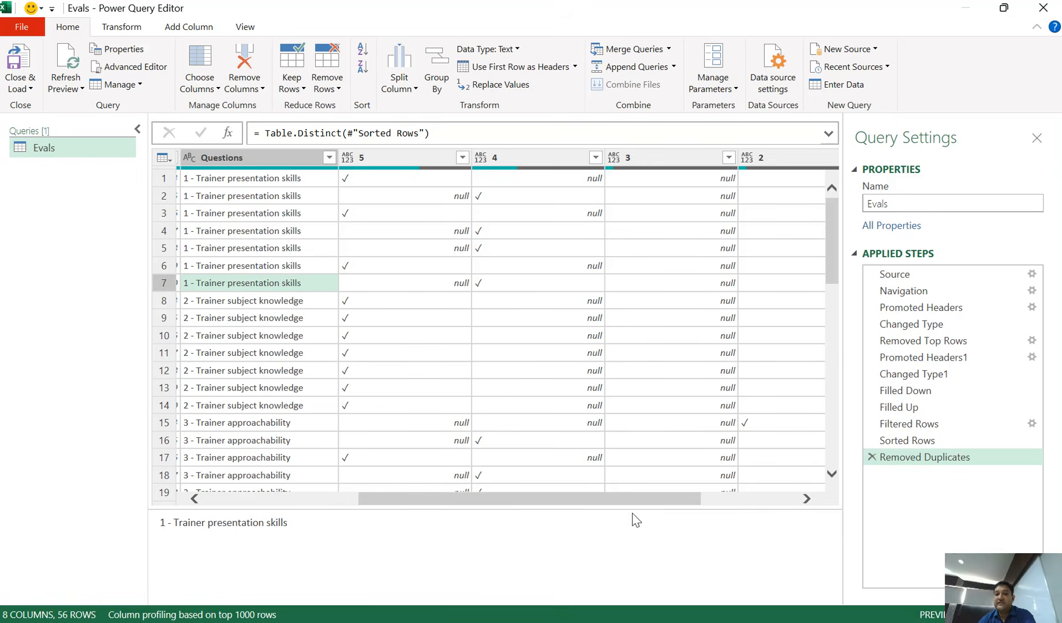
pyautogui.moveTo(635, 501); pyautogui.dragTo(476, 500)
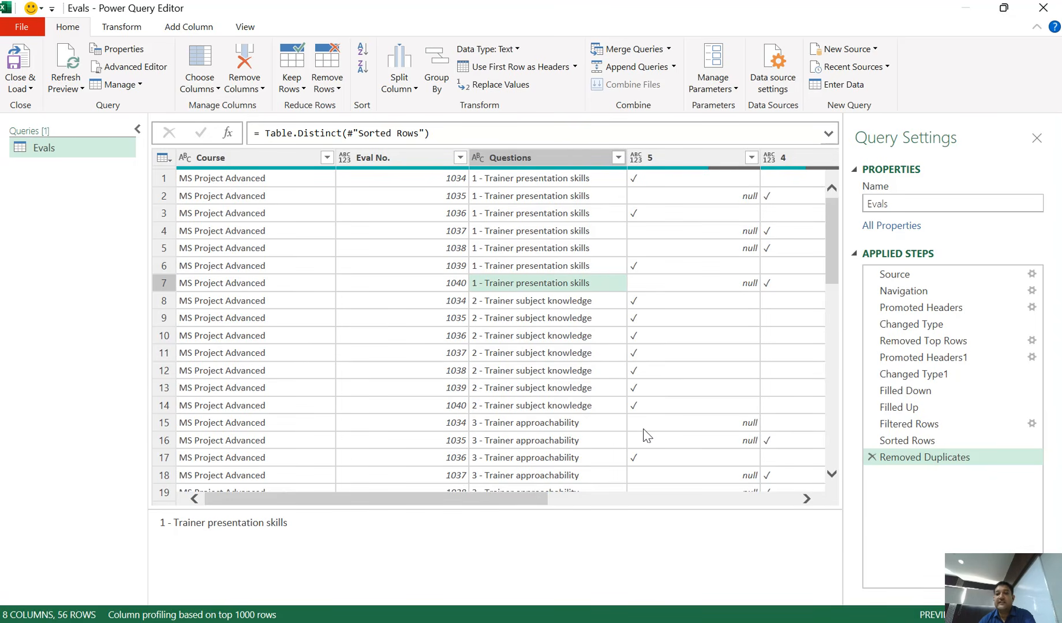
# Load the Evals query as a table into the existing Evaluations worksheet at cell A3 and save the workbook.
pyautogui.click(30, 89)
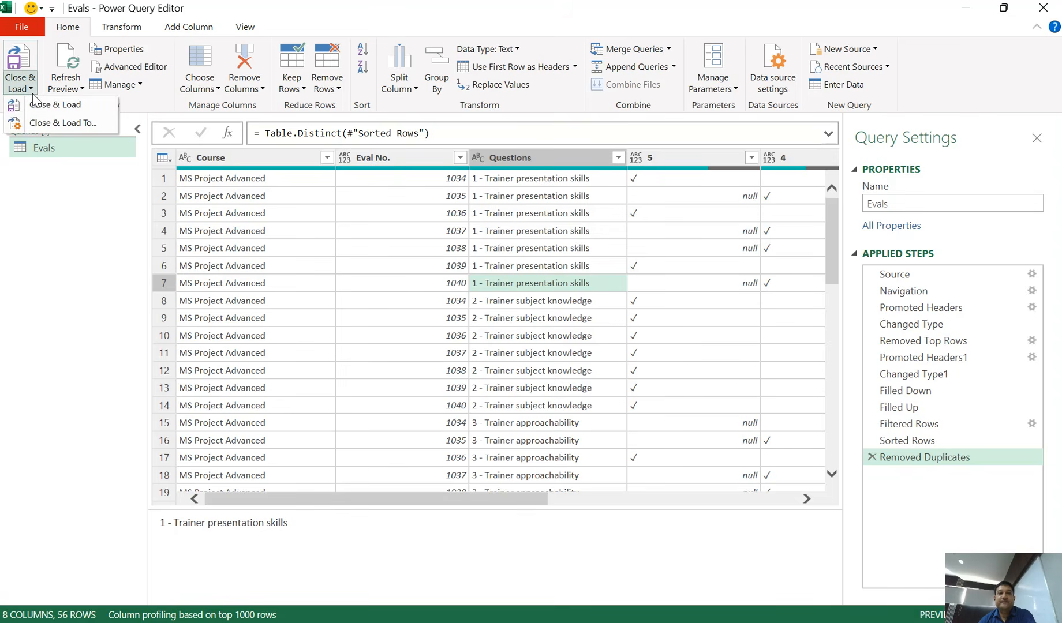
pyautogui.click(39, 123)
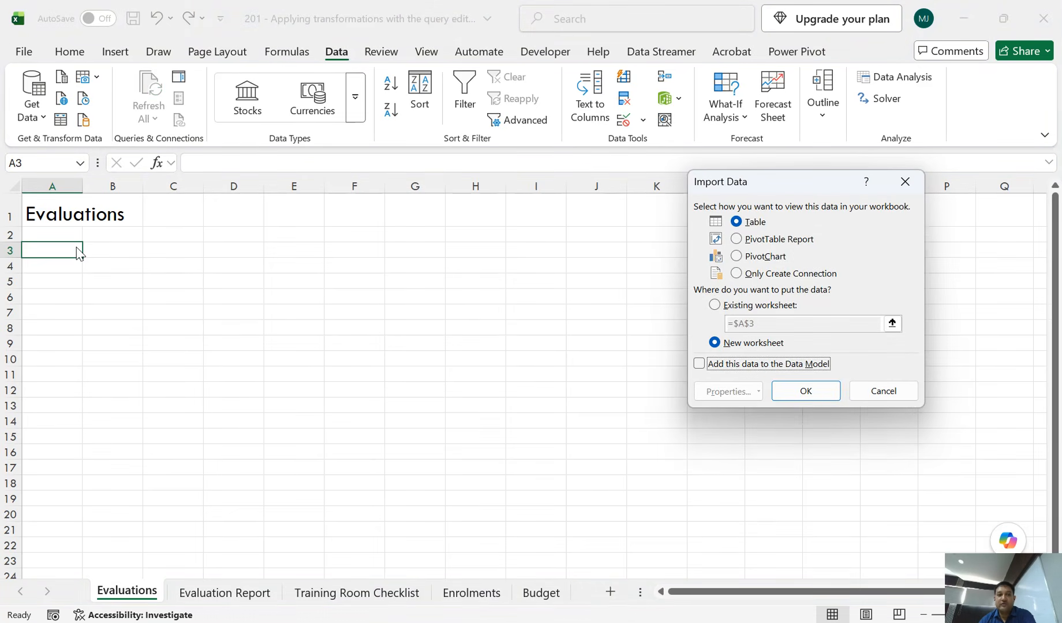
pyautogui.click(721, 307)
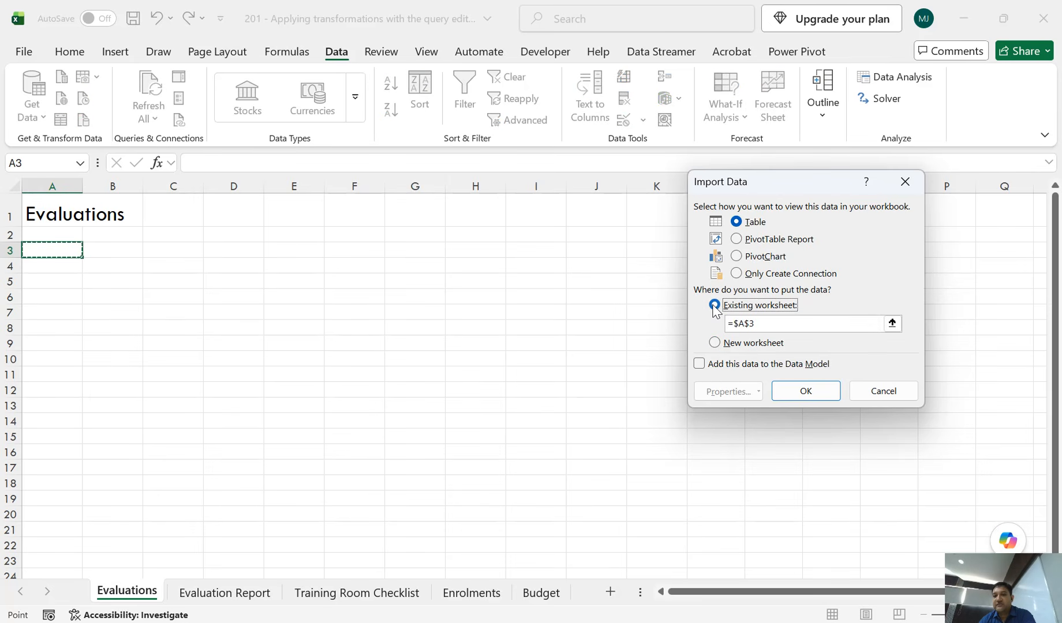
pyautogui.click(50, 252)
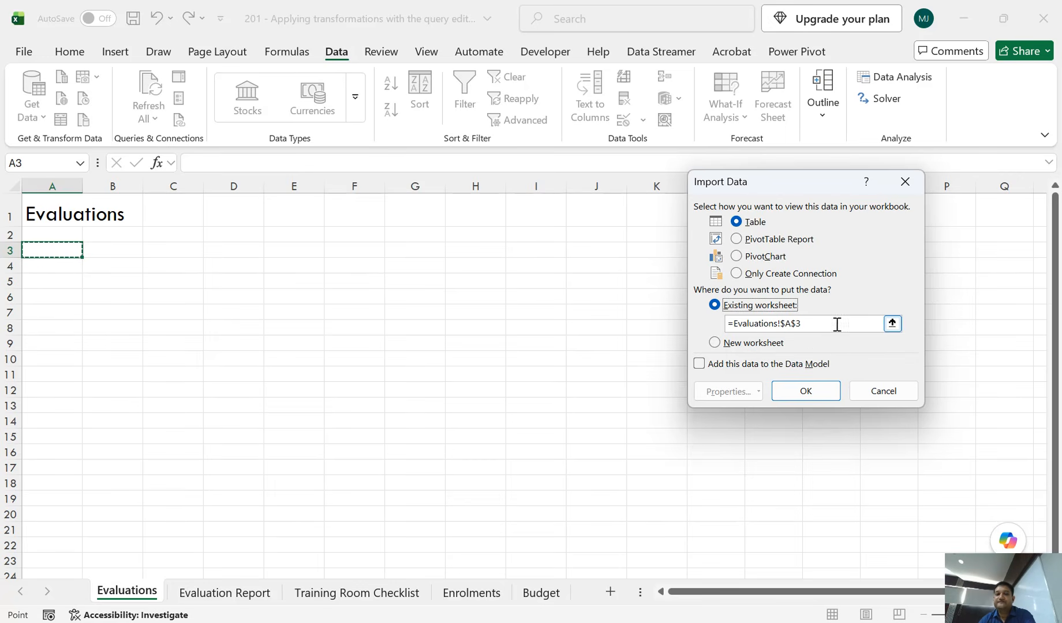
pyautogui.click(815, 391)
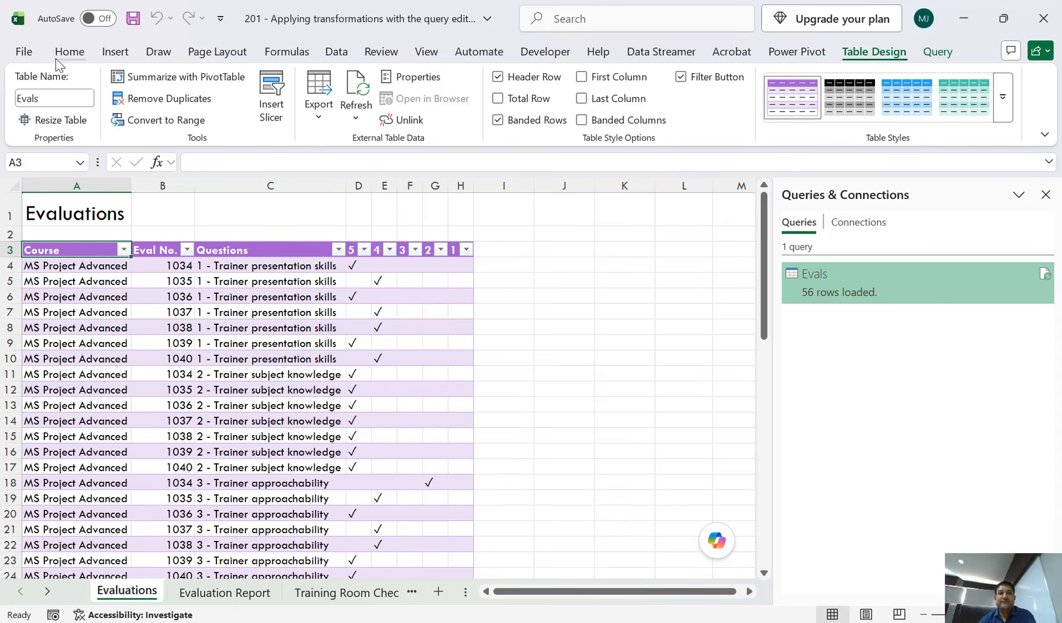
pyautogui.click(133, 19)
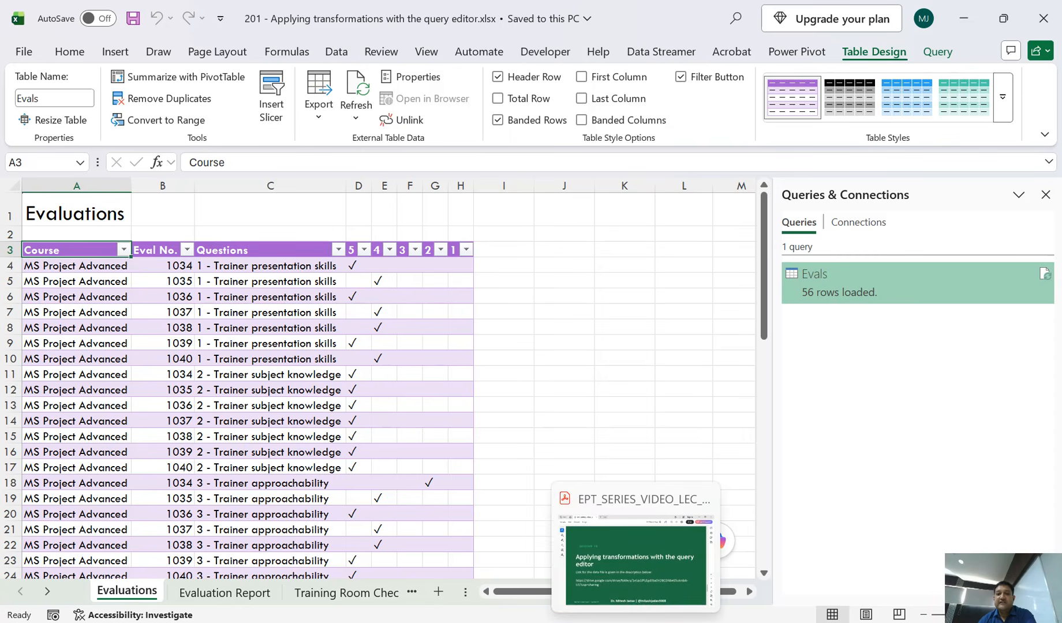
# Switch to the session slides PDF in Adobe Acrobat and view the closing slide on page 11.
pyautogui.click(611, 560)
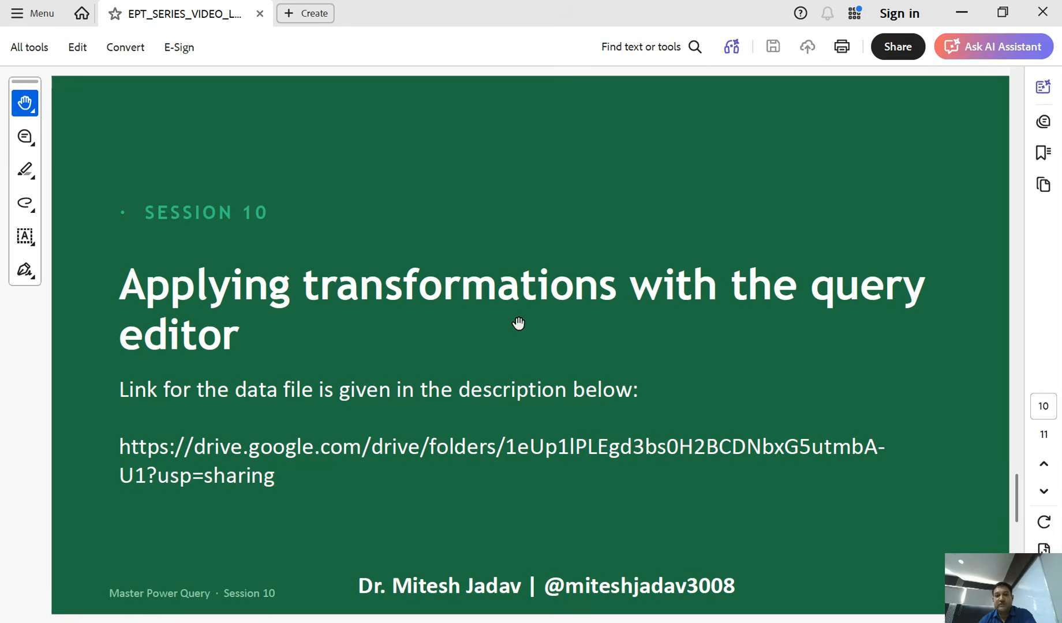
pyautogui.scroll(-1, 518, 323)
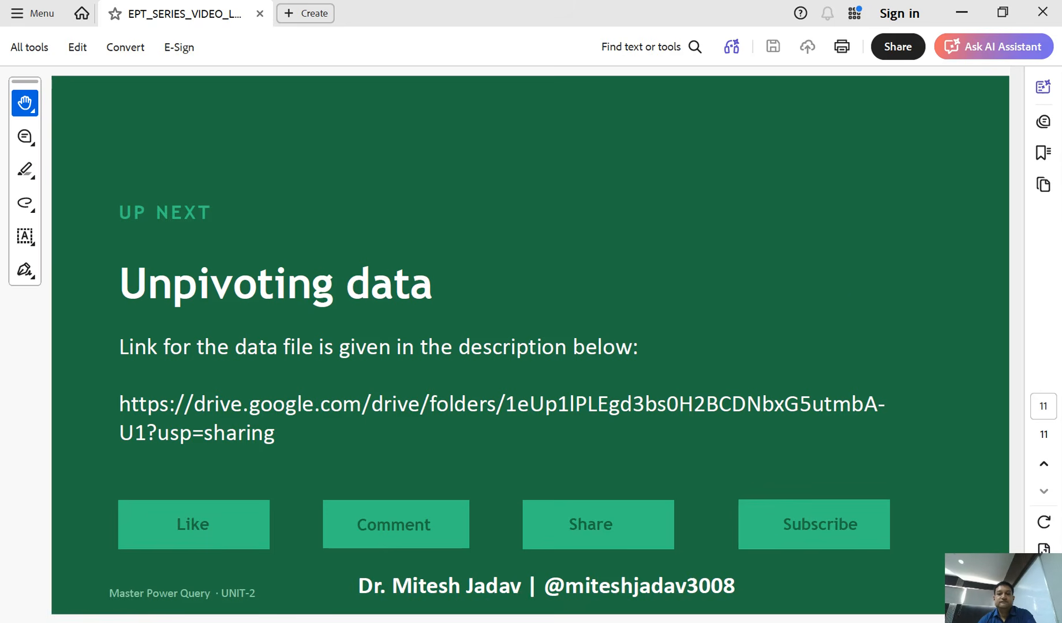
pyautogui.moveTo(672, 621)
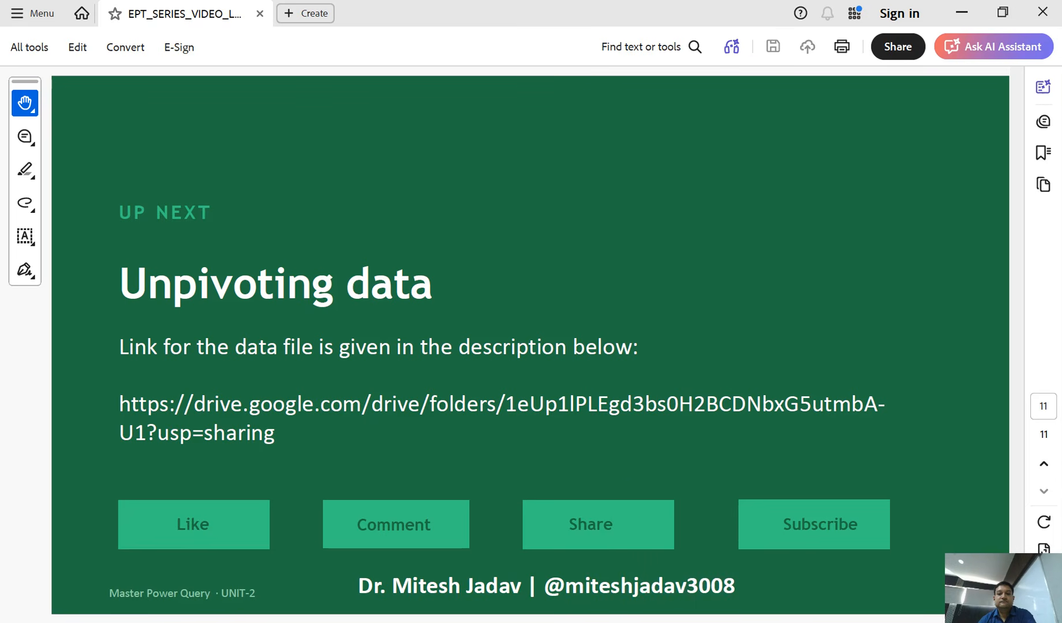